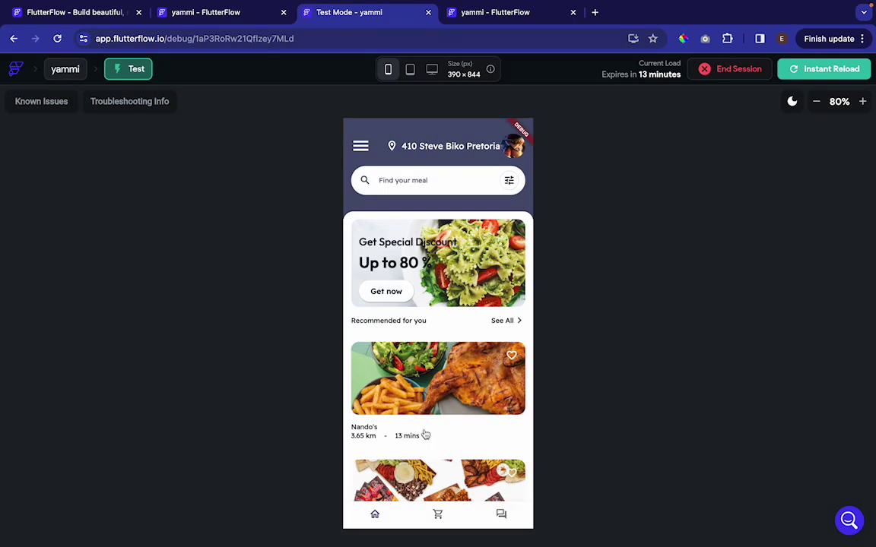
In test mode, add Half Chicken Debonned from Uncle Faouzi to the cart, then check the cart, chats and home feed
scroll(425, 435, "down", 1)
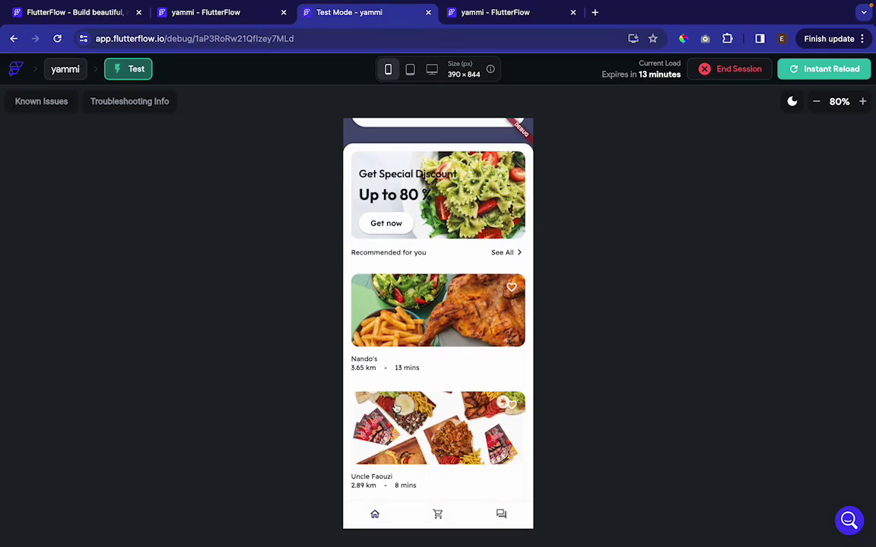
left_click(459, 435)
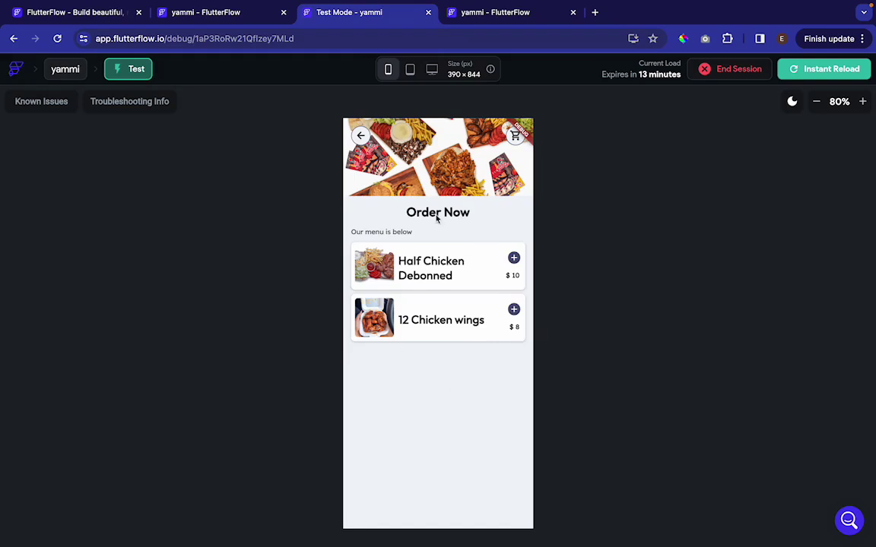
left_click(514, 259)
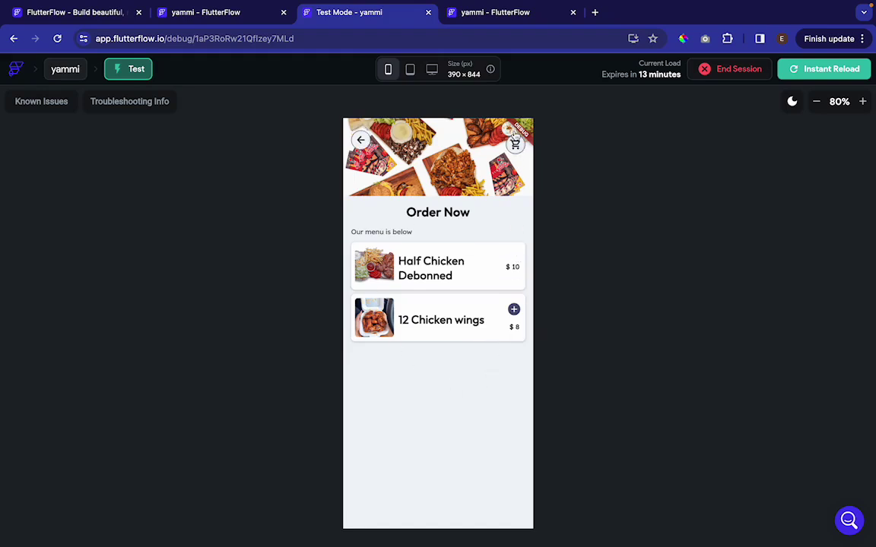
left_click(514, 143)
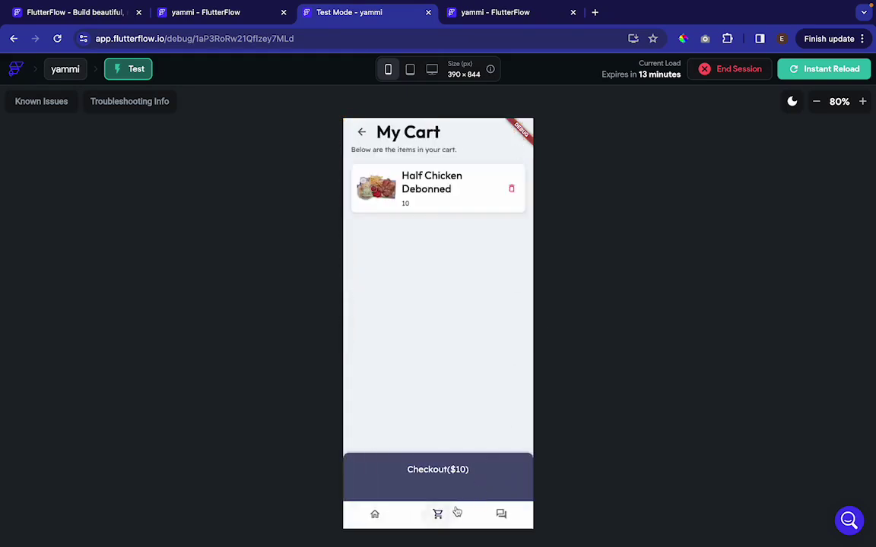
left_click(502, 515)
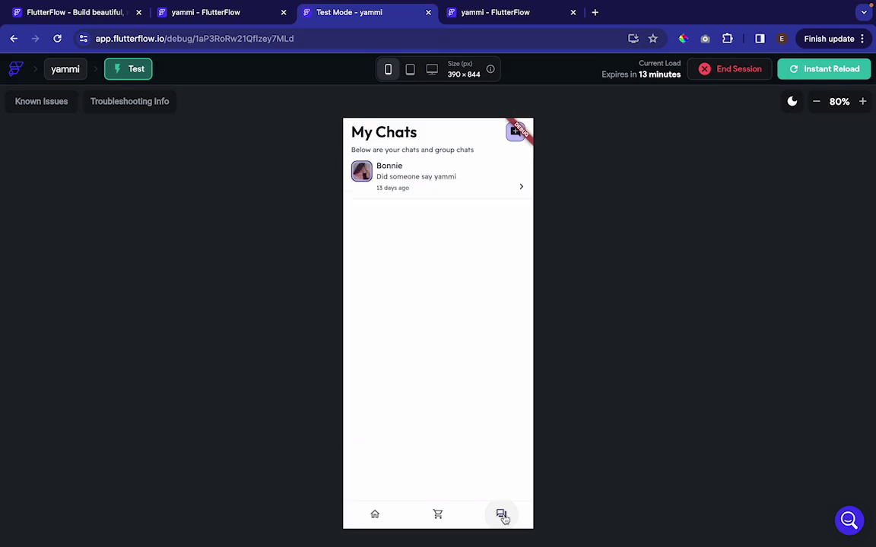
left_click(375, 515)
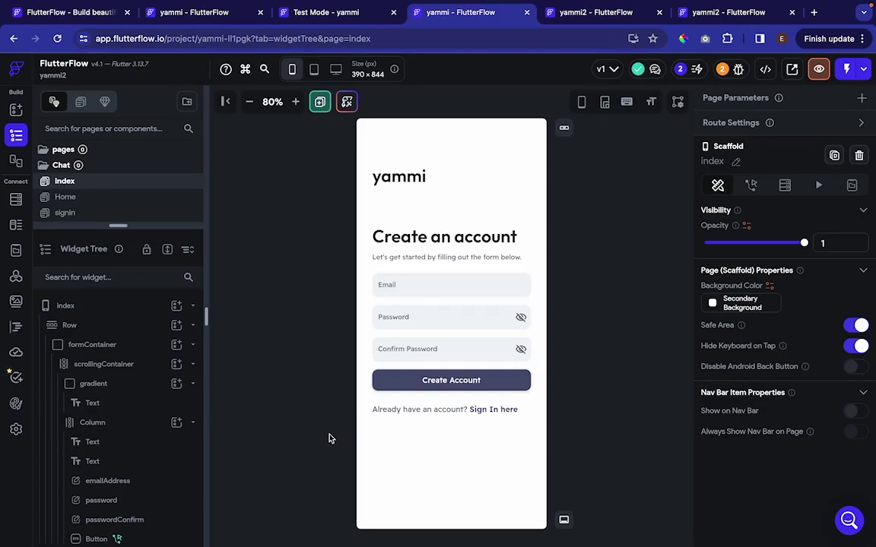
Browse the Home, signin and Cart pages on the canvas
left_click(77, 197)
left_click(78, 214)
scroll(79, 215, "down", 2)
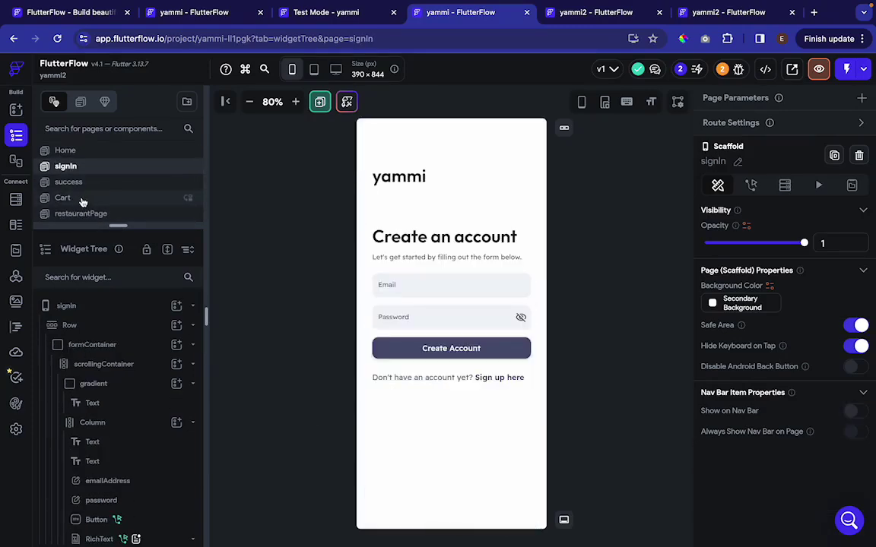
left_click(83, 200)
Inspect the Cart page's ListView, Column, Row and Container widgets, then bring up App Settings
left_click(88, 383)
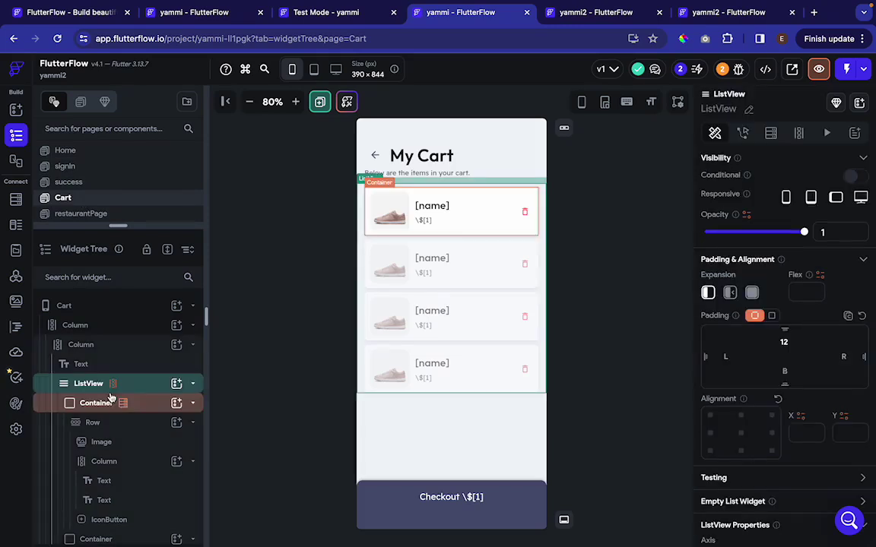
left_click(89, 327)
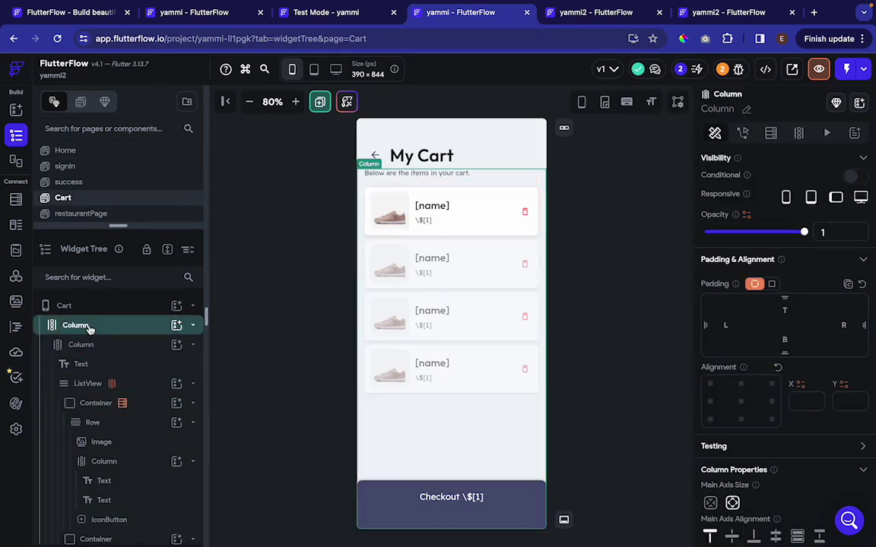
left_click(107, 423)
scroll(110, 426, "down", 2)
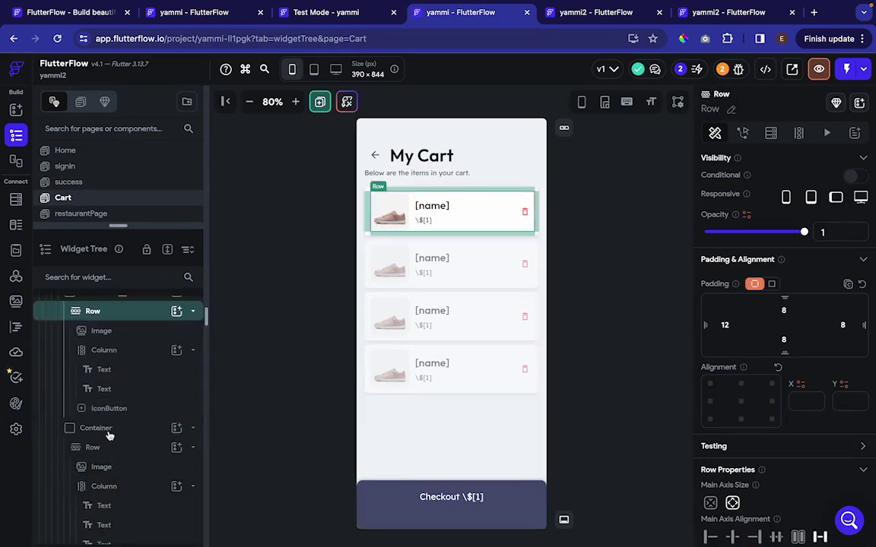
left_click(110, 429)
left_click(16, 430)
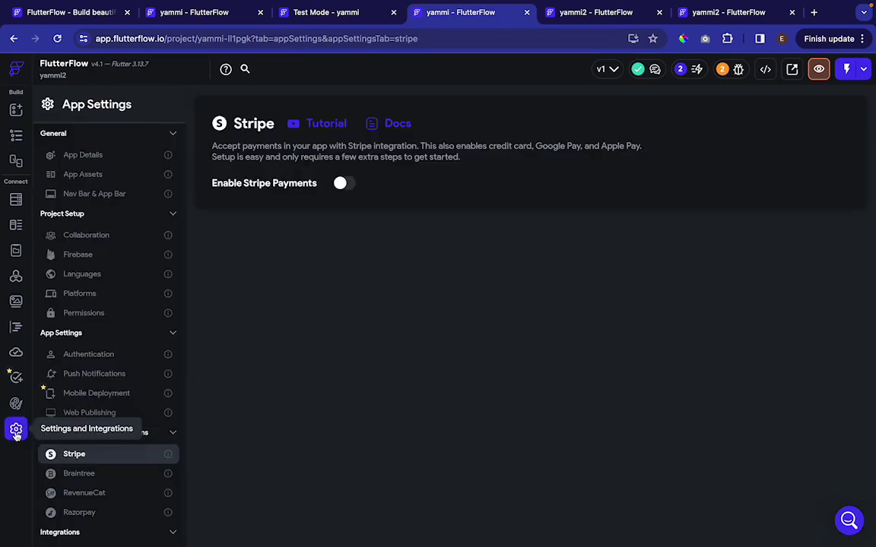
Review the Firebase connection settings, then paste the yammi project link into a new browser tab
left_click(88, 257)
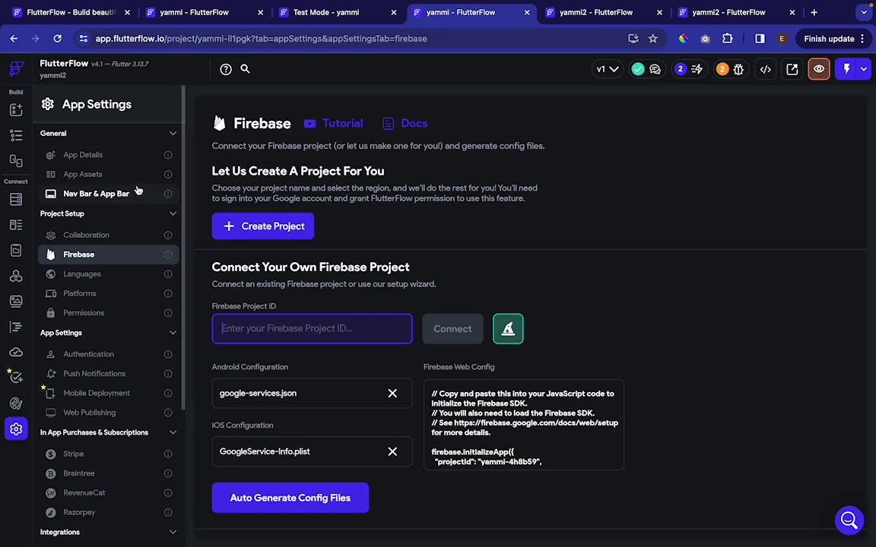
left_click(16, 136)
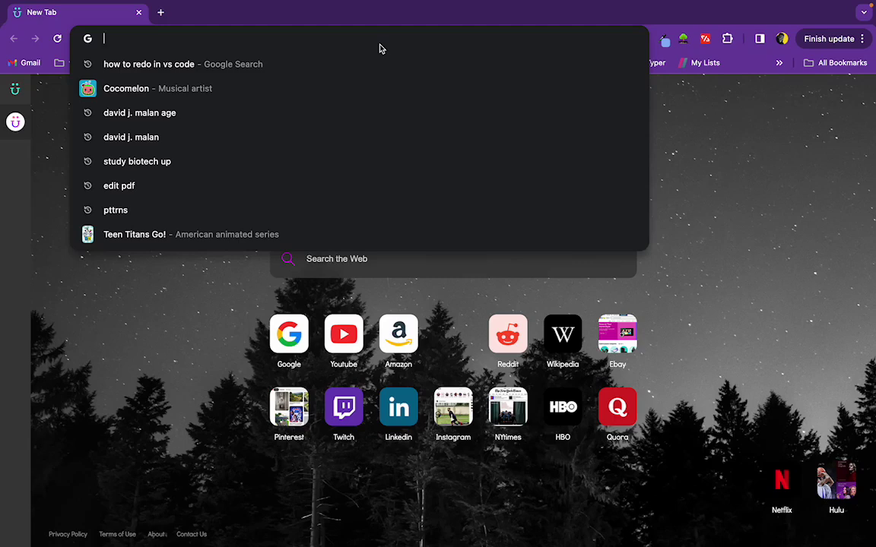
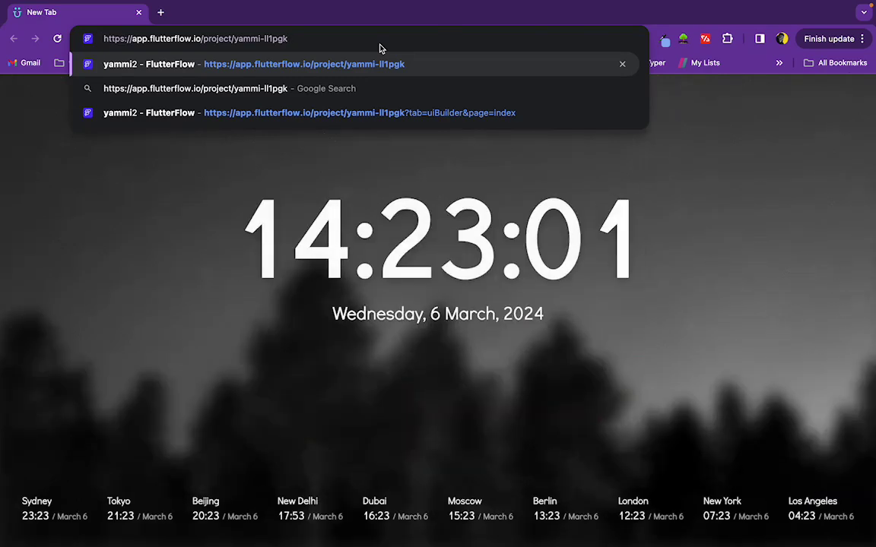
Load the shared yammi2 project link and clone it into your own editable copy
key("Return")
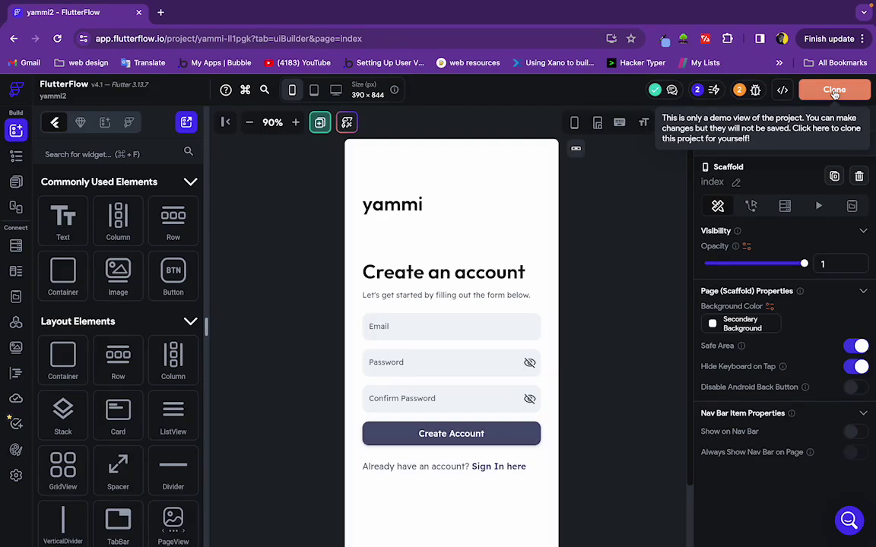
left_click(834, 91)
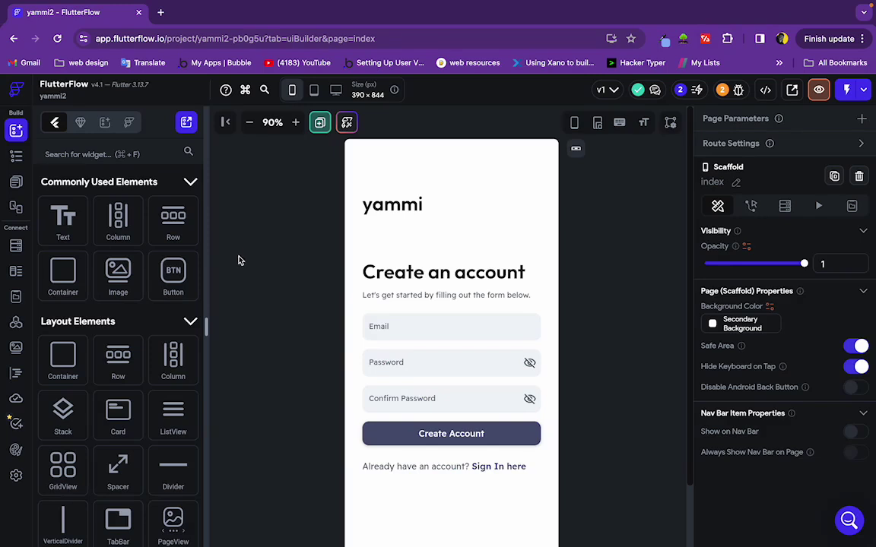
Create a Firebase project named yammi in the eur3 (Europe) region and connect it through Google sign-in
left_click(16, 476)
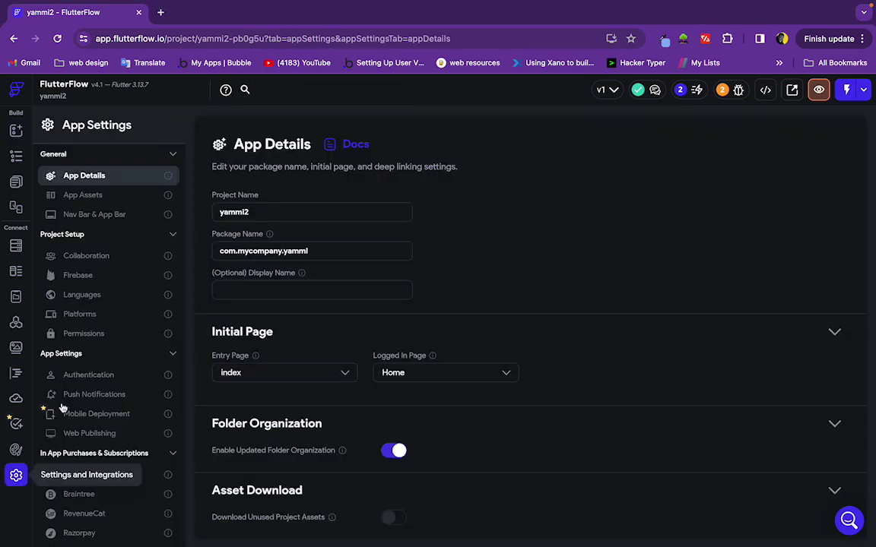
left_click(93, 278)
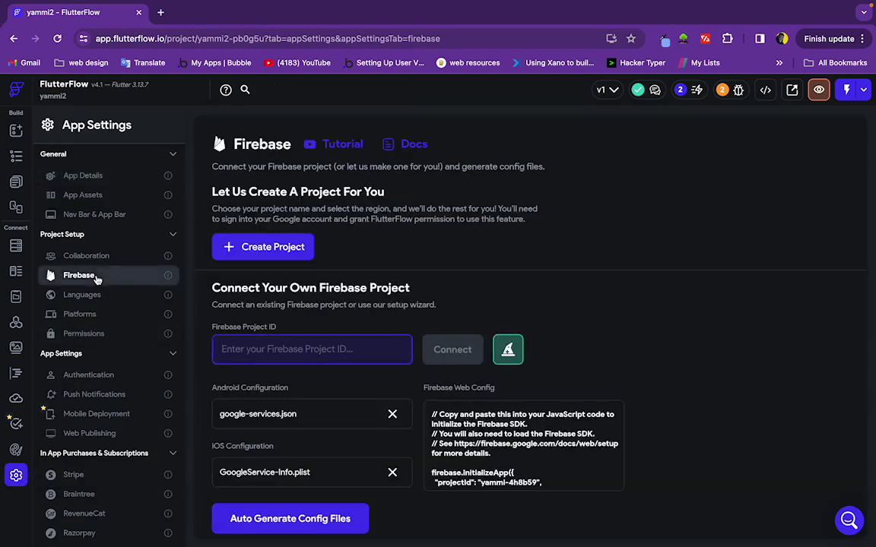
left_click(339, 351)
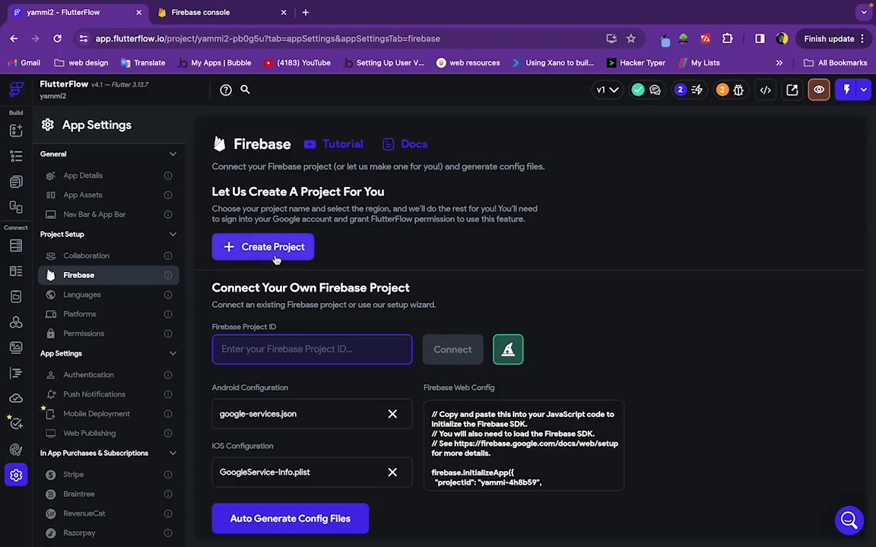
left_click(251, 245)
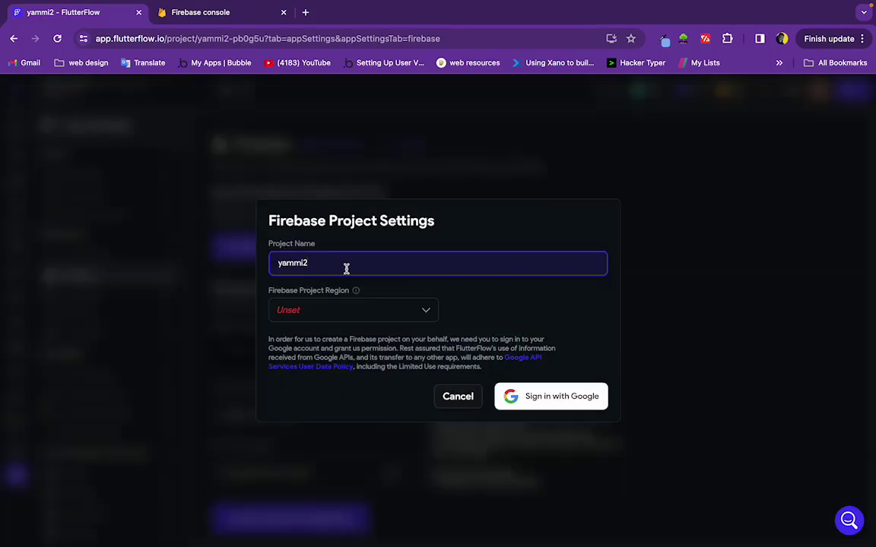
key("BackSpace")
left_click(422, 311)
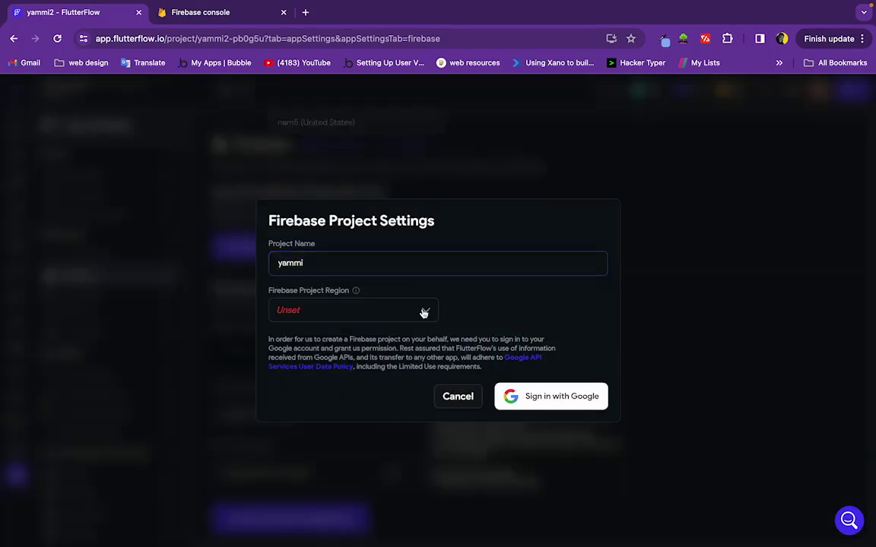
left_click(332, 152)
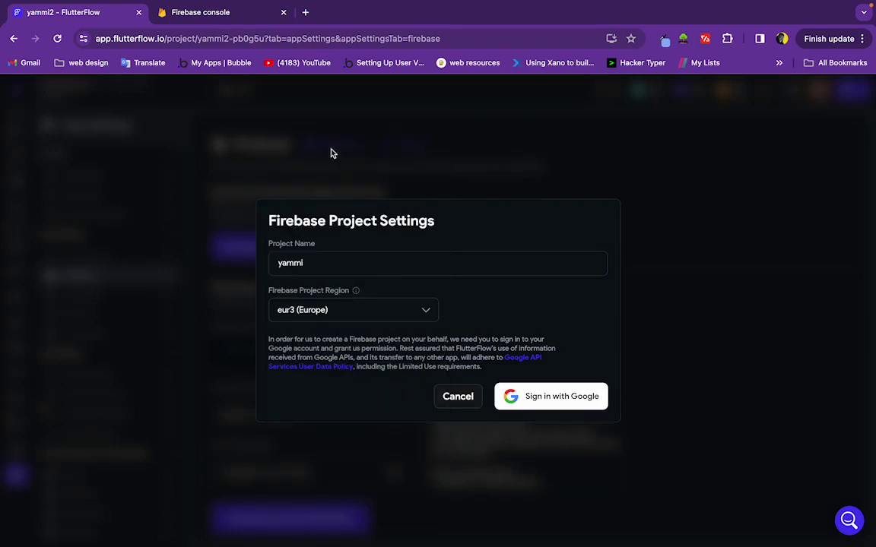
left_click(541, 397)
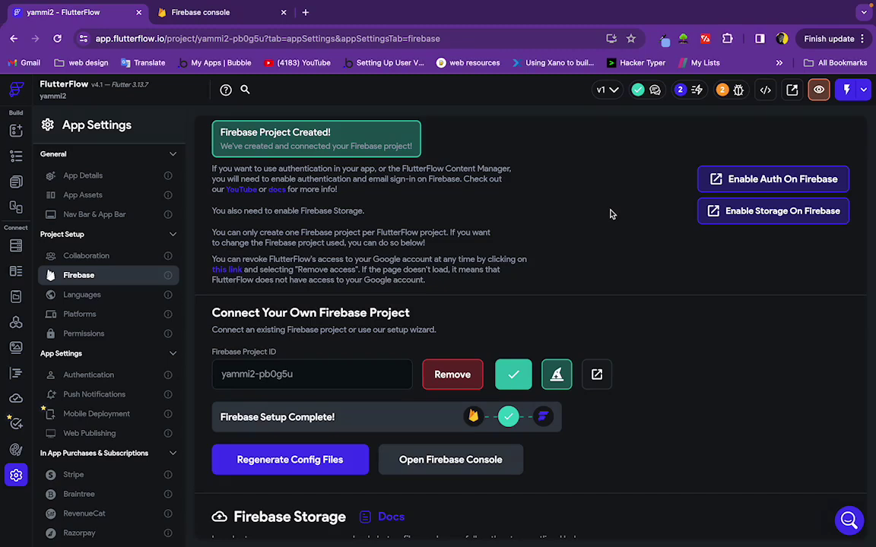
Enable the Email/Password provider in Firebase Authentication for yammi, then come back to FlutterFlow
scroll(610, 214, "up", 2)
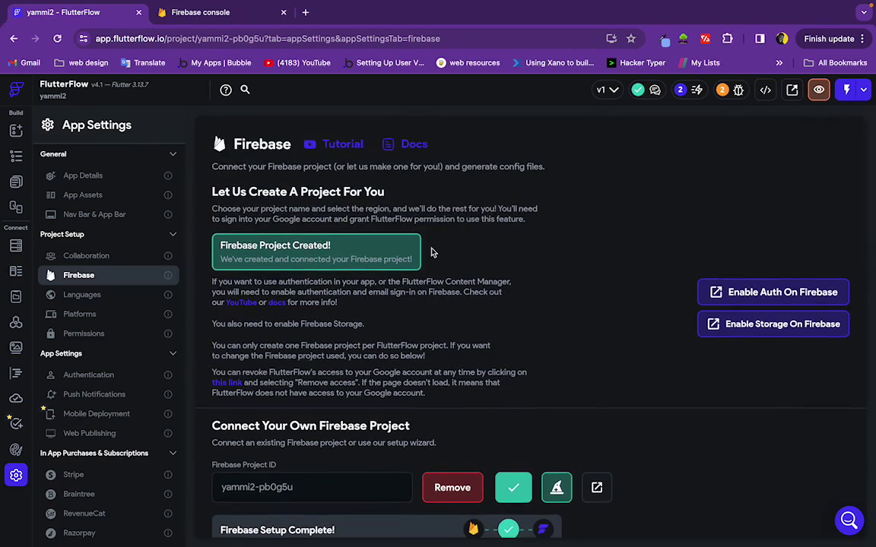
left_click(759, 297)
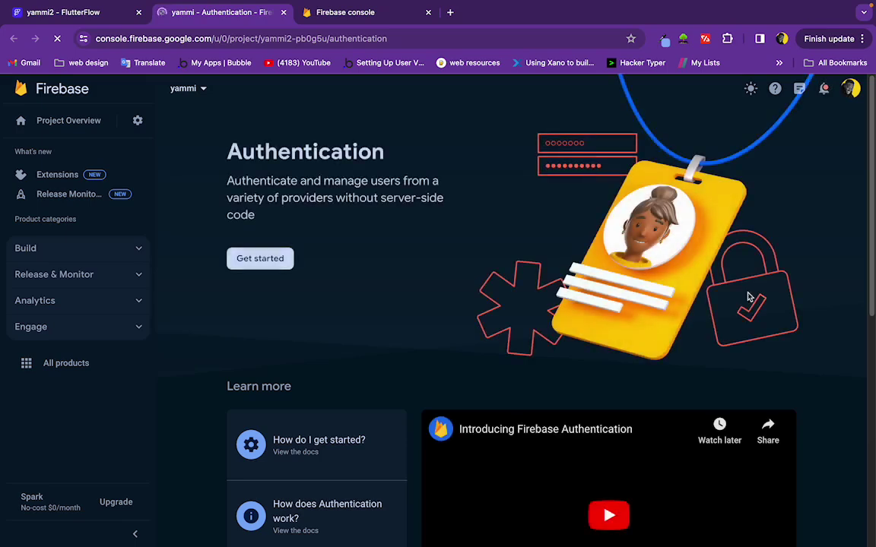
left_click(269, 260)
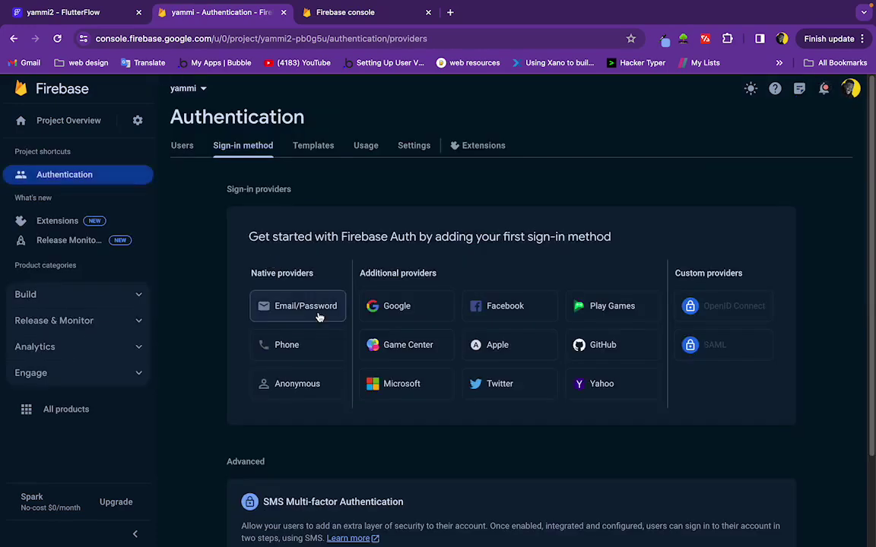
left_click(319, 312)
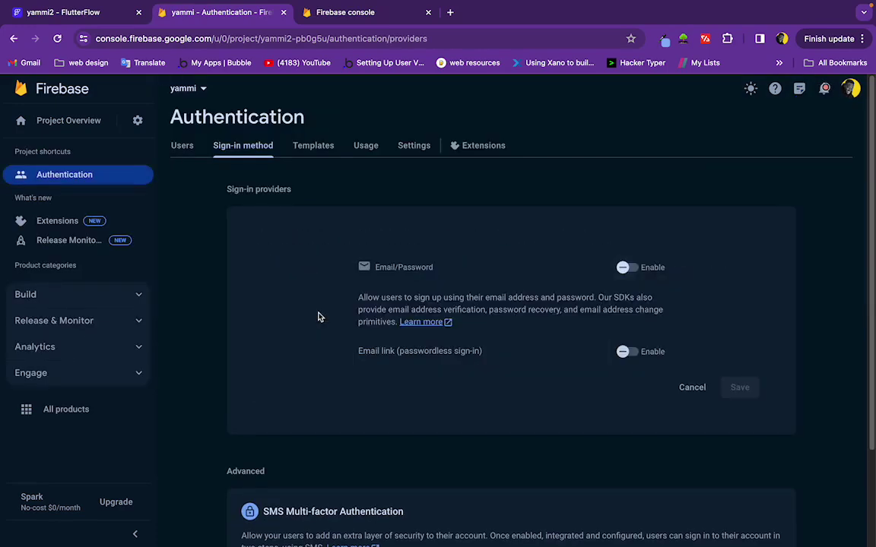
left_click(630, 268)
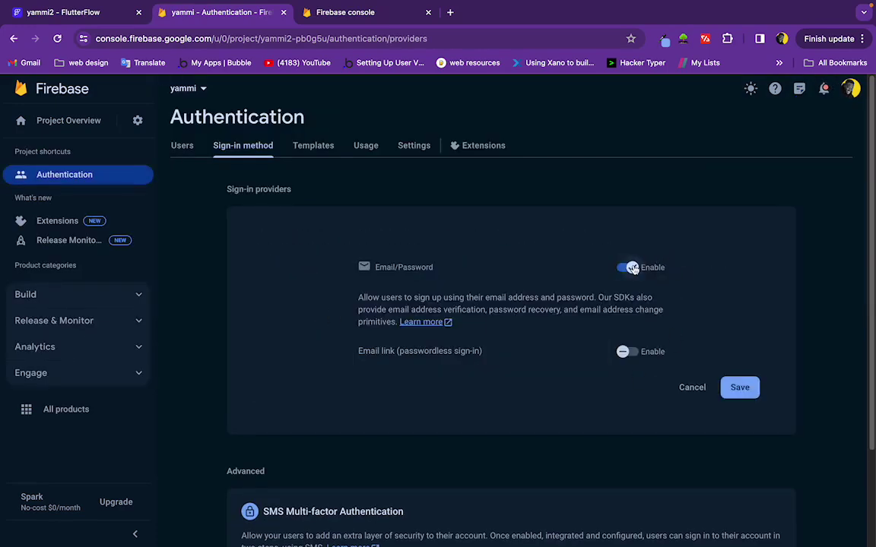
left_click(741, 389)
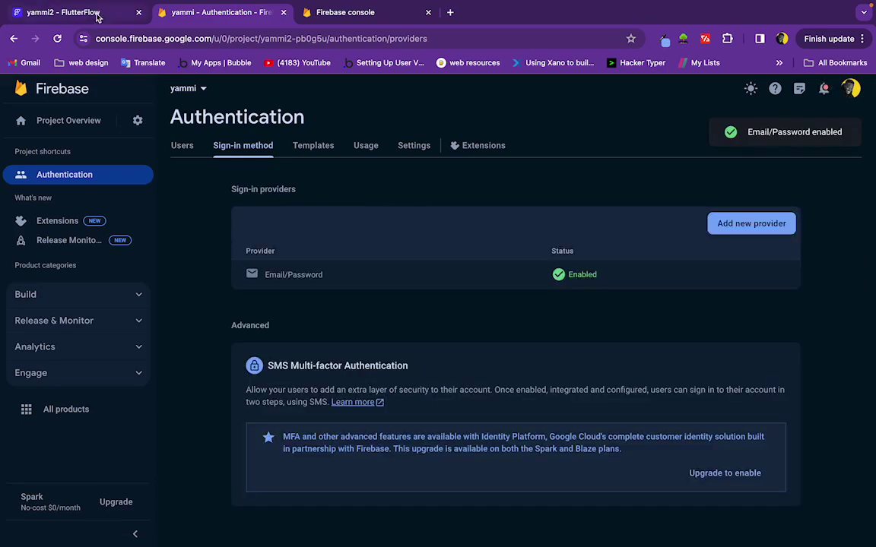
left_click(86, 13)
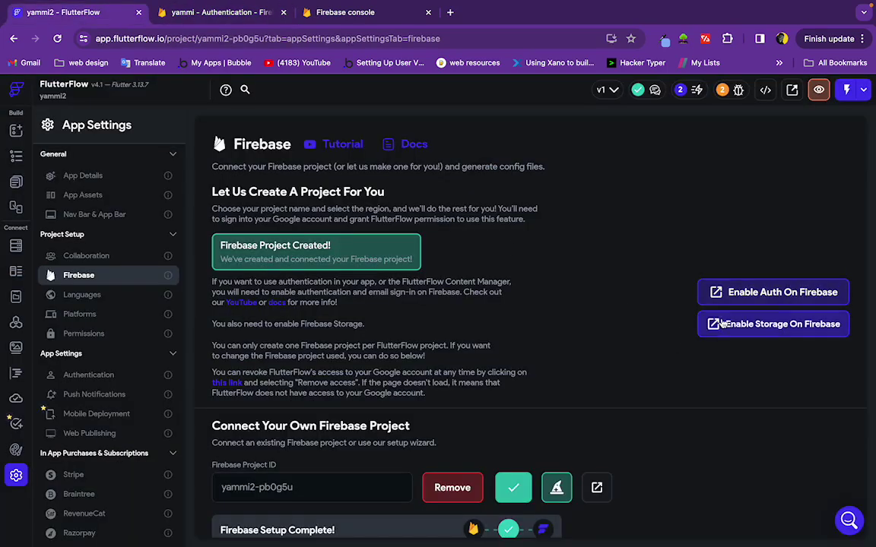
Create the default Cloud Storage bucket for yammi in test mode at eur3, then come back to FlutterFlow
left_click(762, 334)
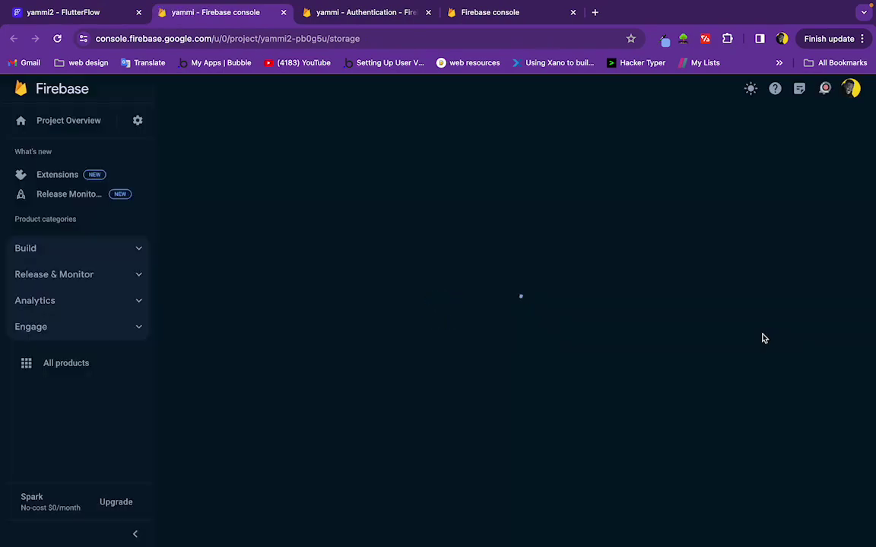
left_click(261, 258)
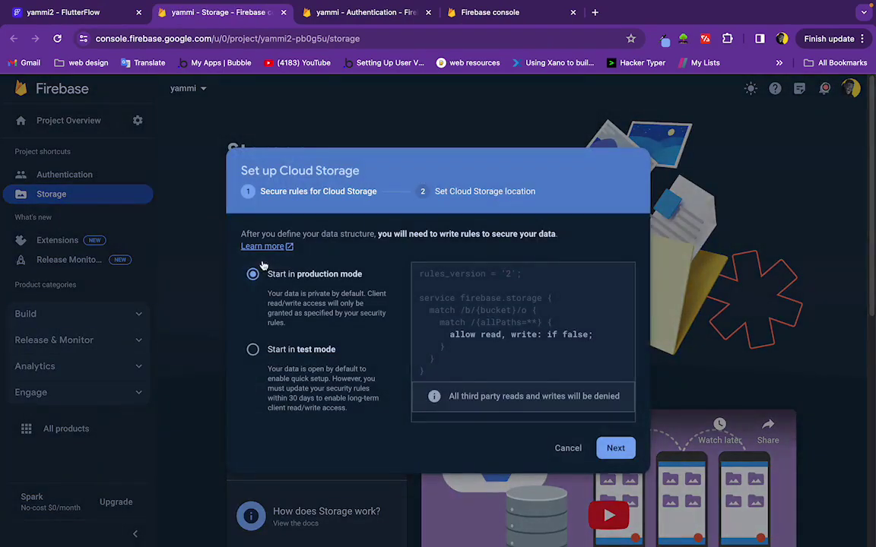
left_click(252, 348)
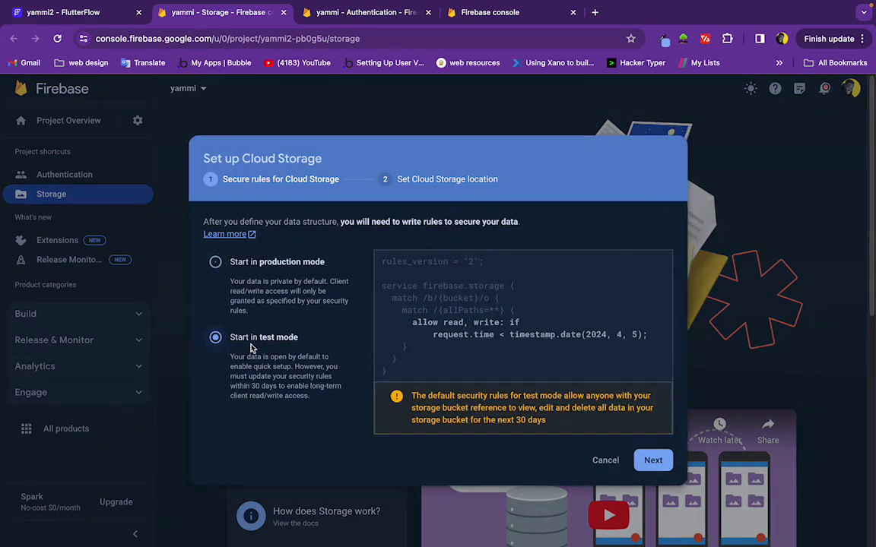
left_click(654, 461)
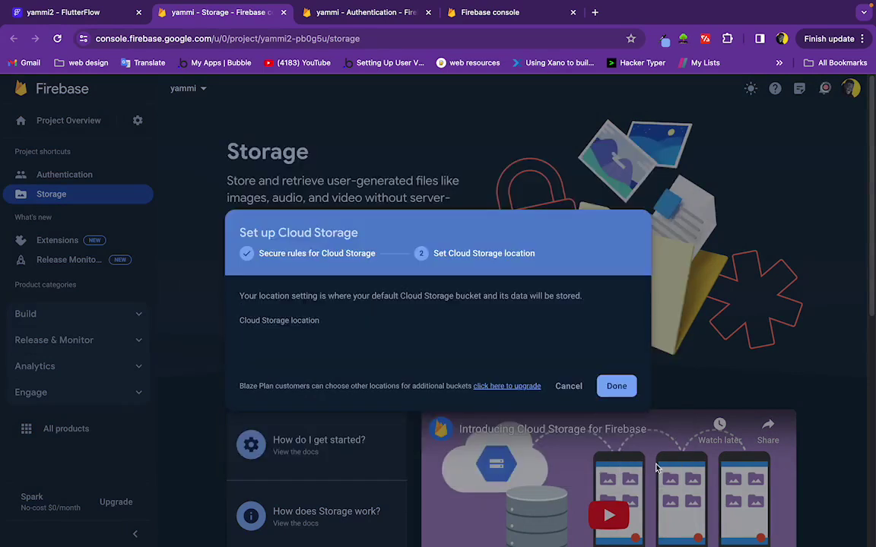
left_click(616, 388)
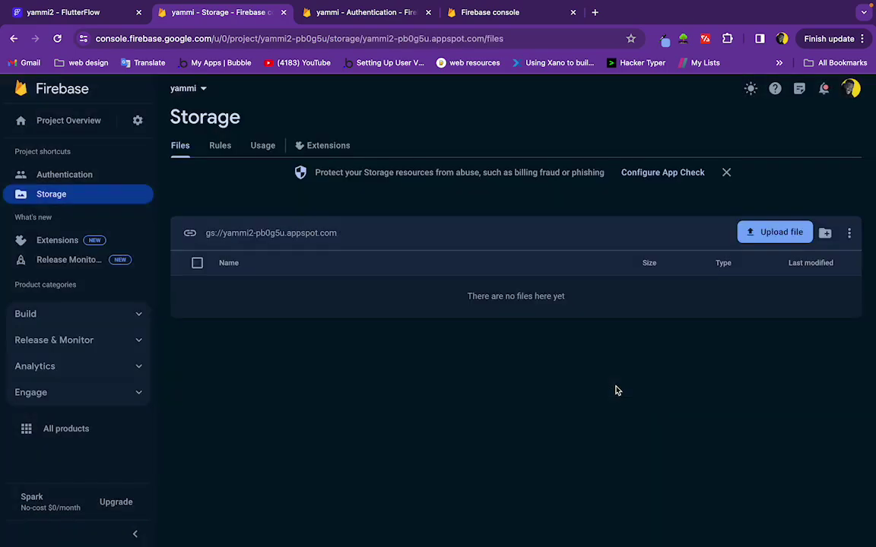
left_click(100, 16)
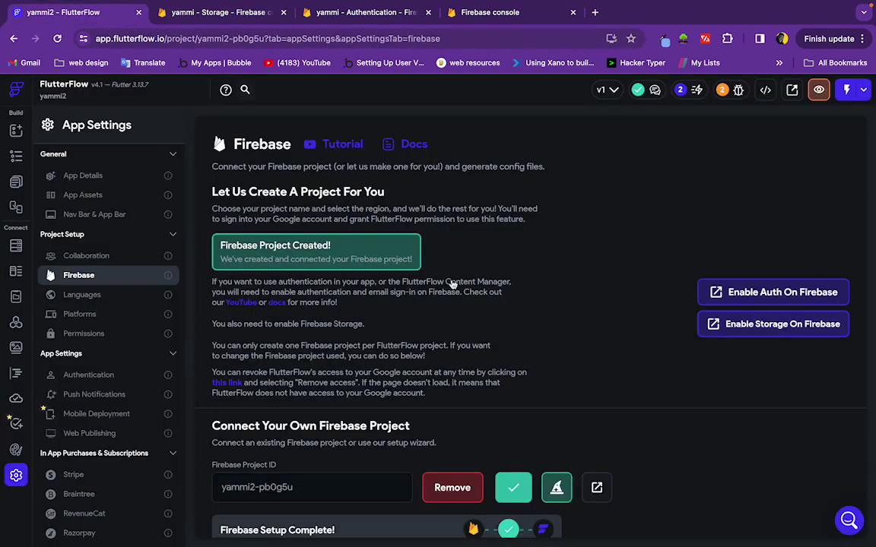
Deploy the Firebase Storage rules, skipping the config file regeneration
scroll(465, 293, "down", 3)
left_click(295, 467)
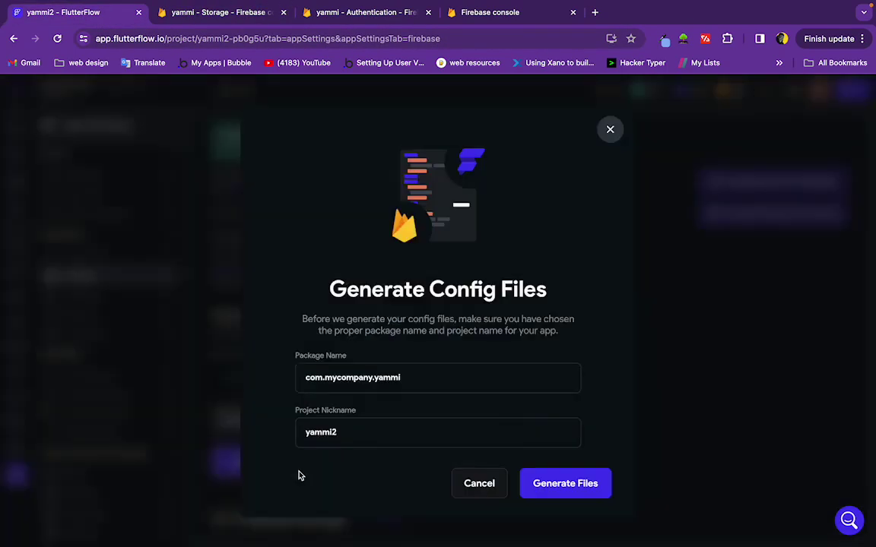
left_click(606, 520)
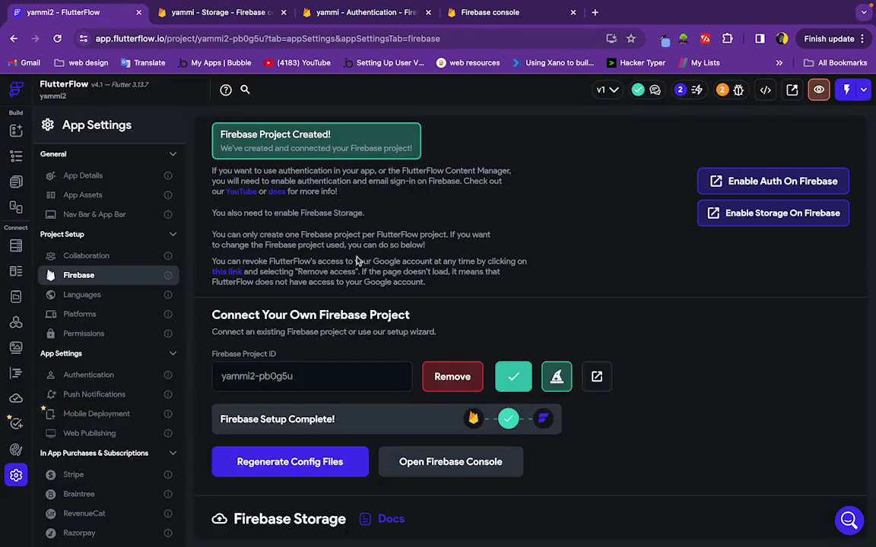
scroll(439, 208, "down", 3)
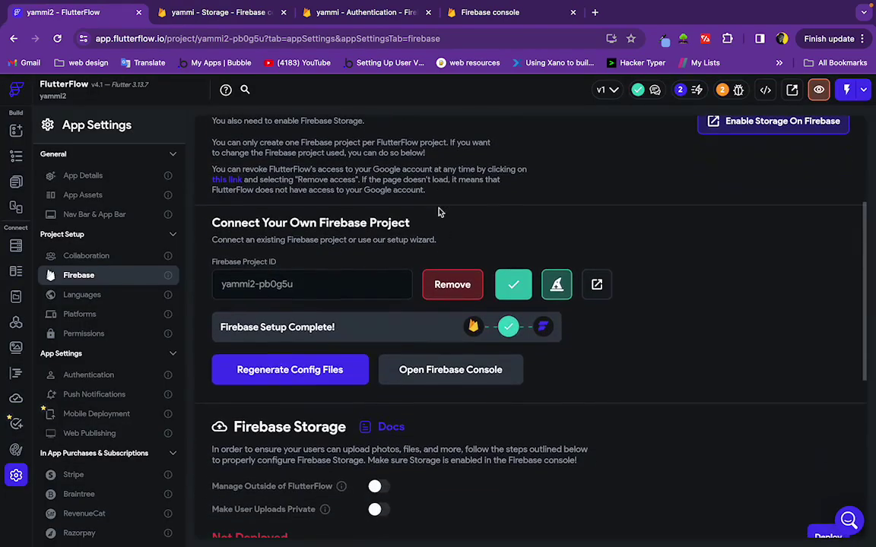
scroll(338, 327, "down", 2)
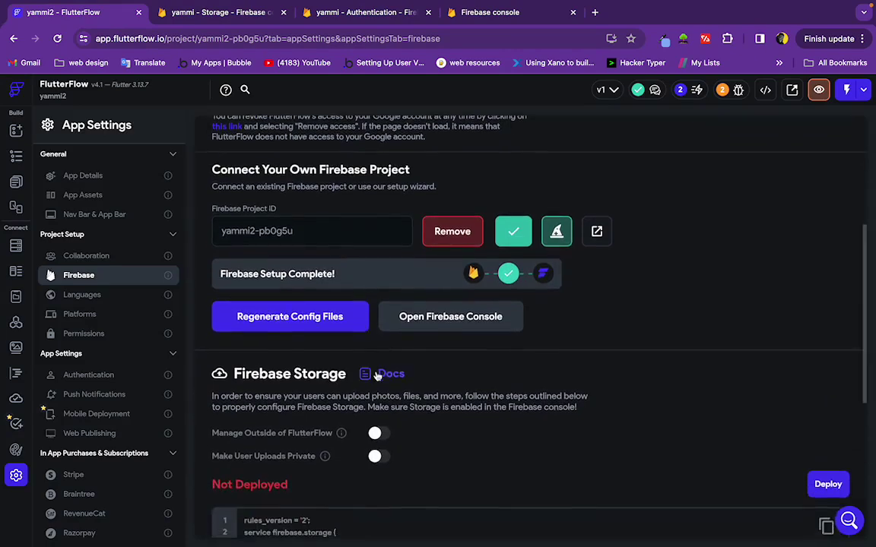
scroll(413, 326, "down", 4)
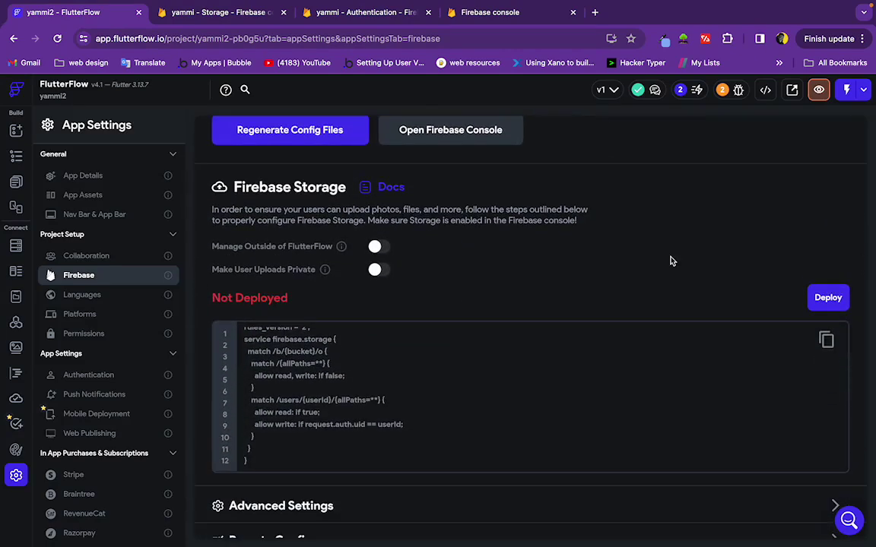
left_click(828, 299)
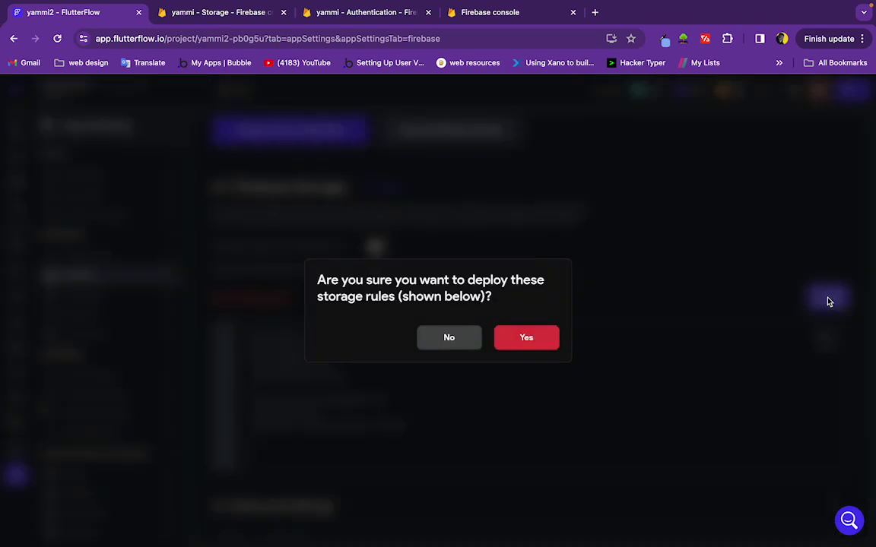
left_click(523, 342)
Bring up the Firestore collection schemas, starting with users
scroll(522, 341, "down", 2)
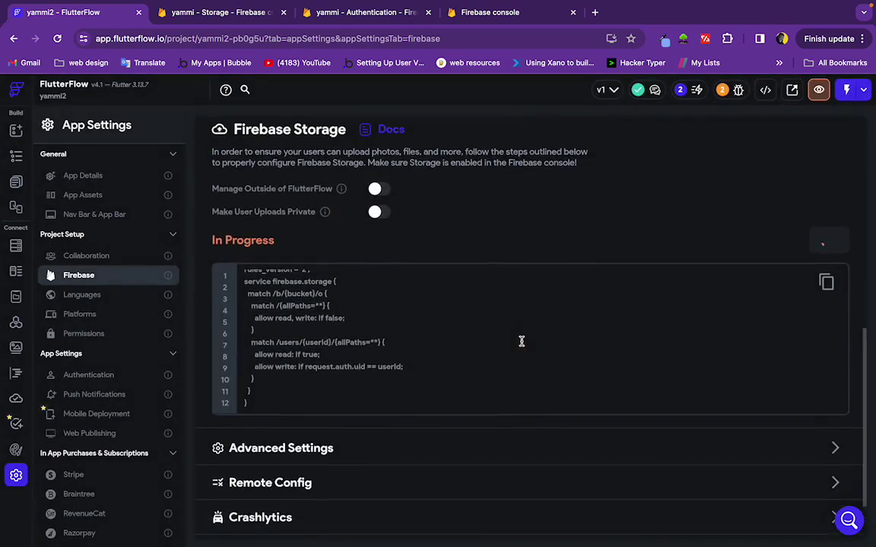
scroll(522, 344, "up", 6)
scroll(522, 345, "up", 1)
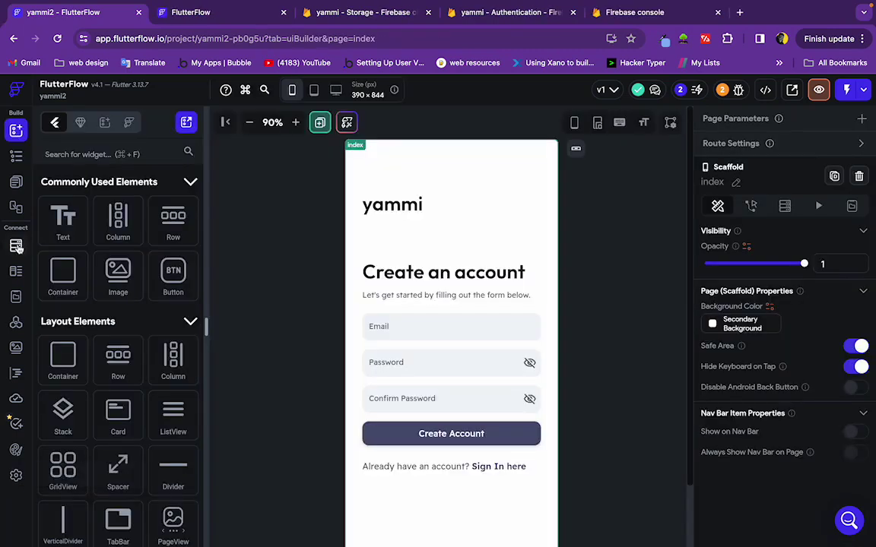
left_click(16, 246)
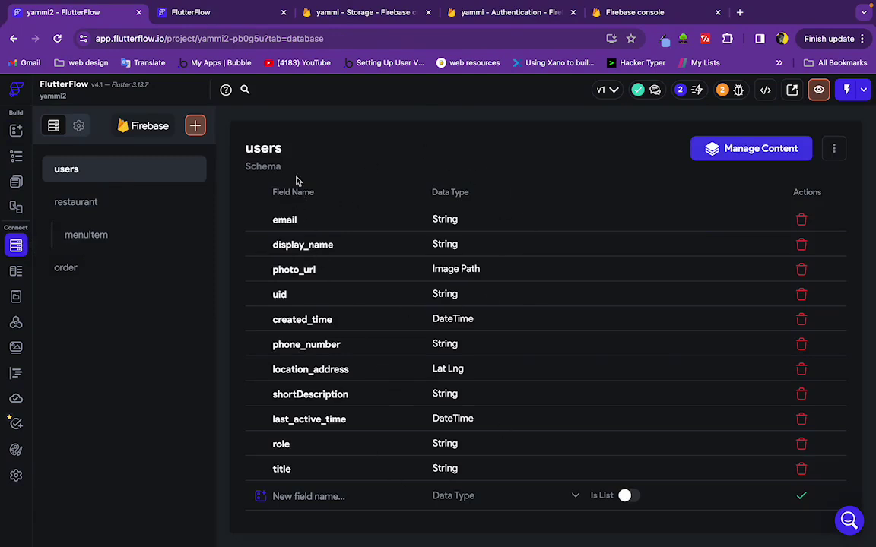
Review the restaurant, menuItem and order schemas, ending on restaurant's address, name, imageUrl and likedBy fields
left_click(75, 202)
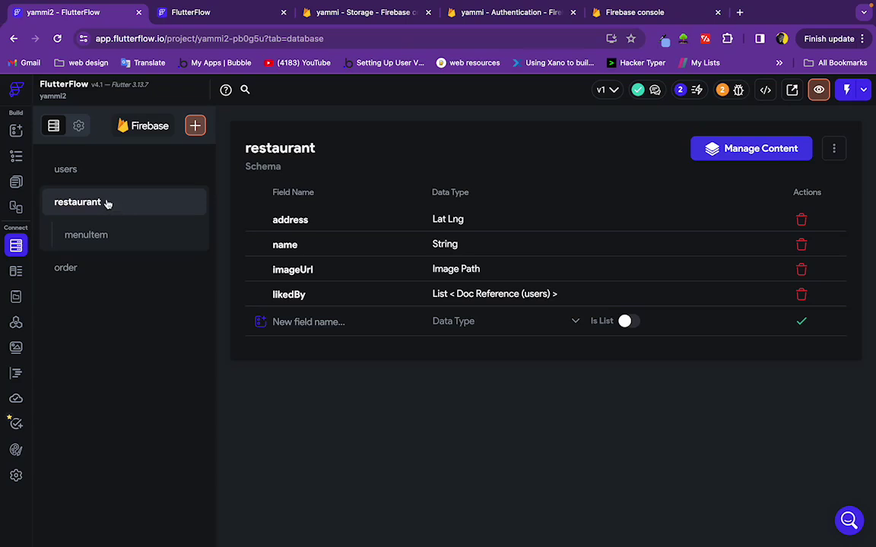
left_click(105, 242)
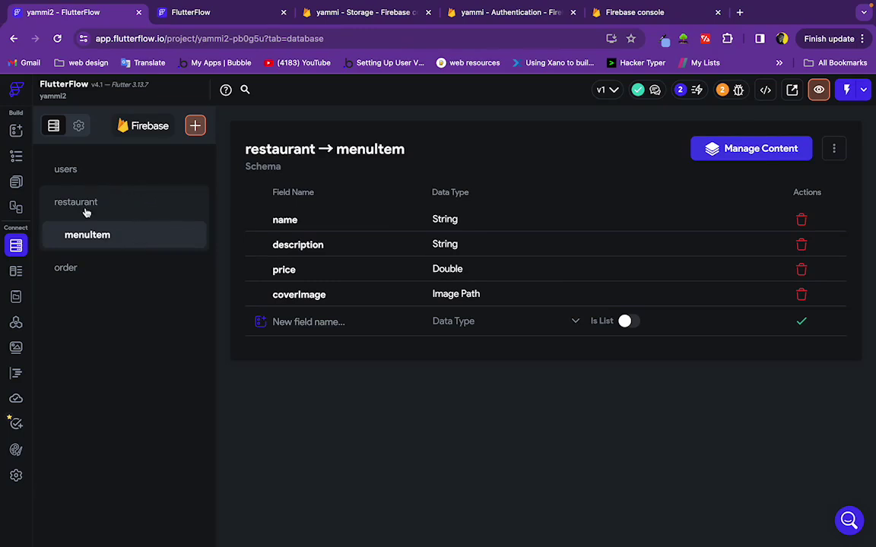
left_click(98, 273)
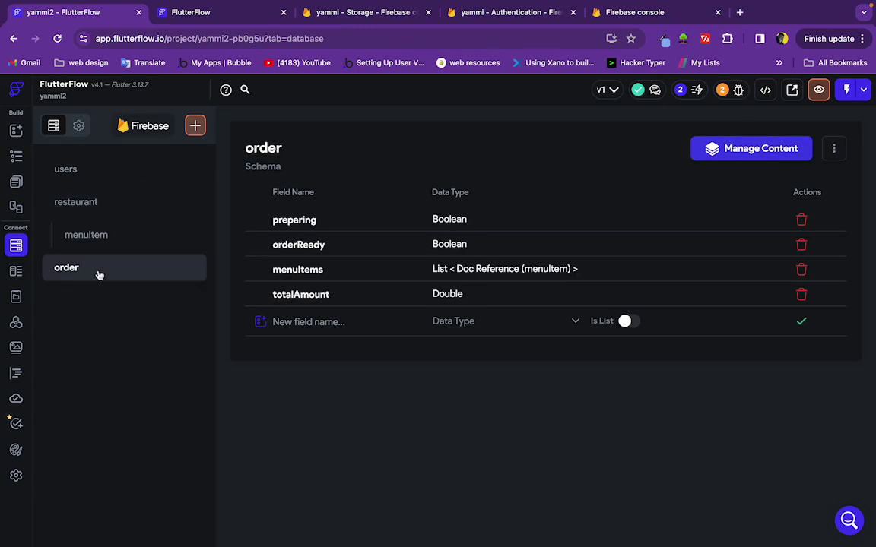
left_click(129, 203)
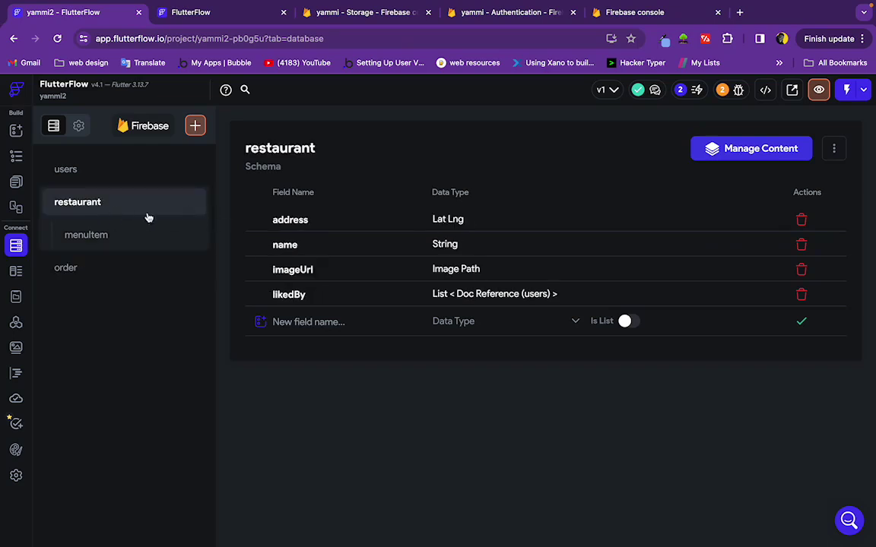
left_click(758, 150)
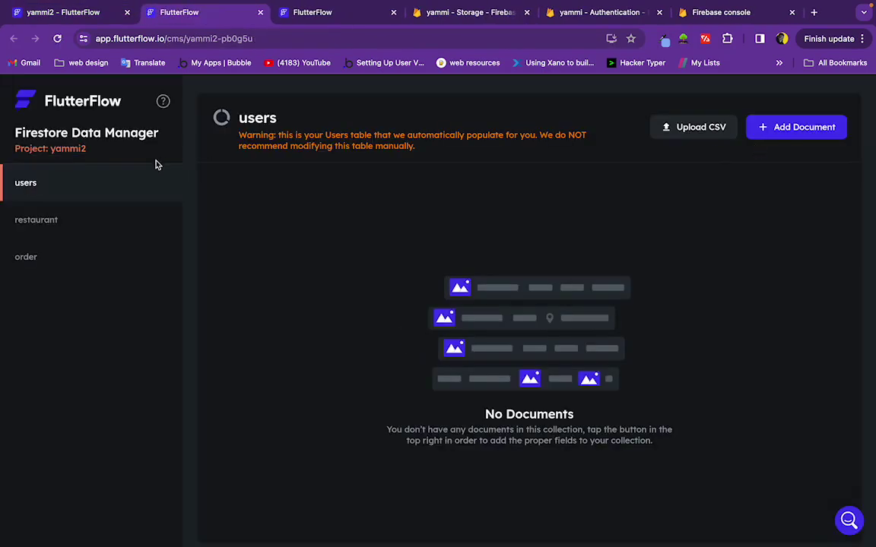
left_click(73, 220)
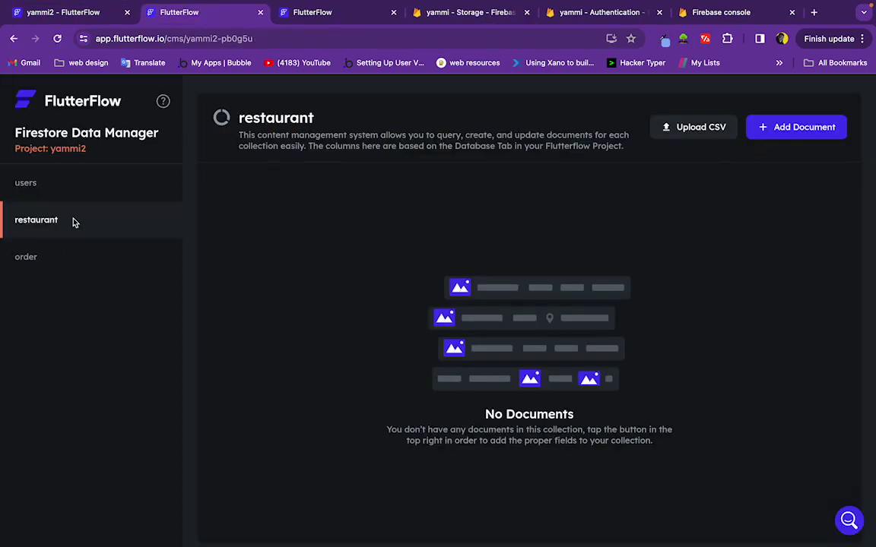
left_click(798, 128)
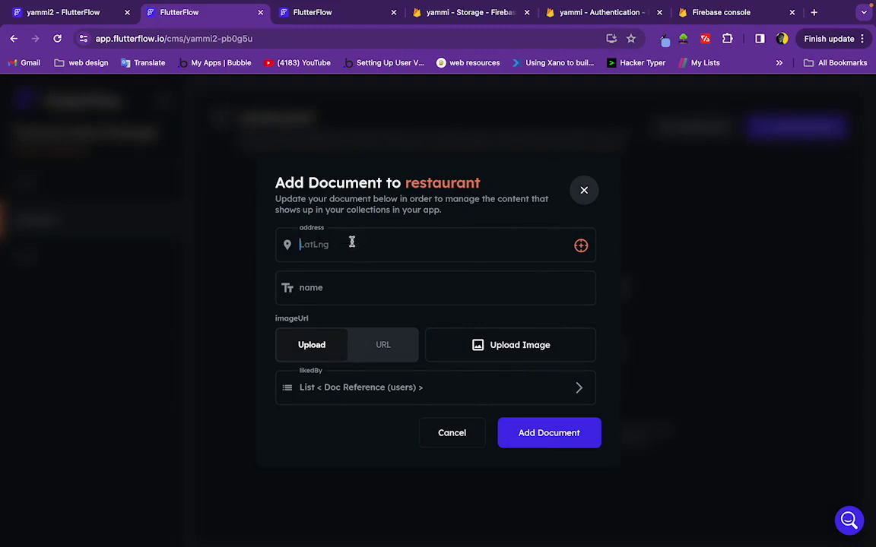
type("1")
key("BackSpace")
key("BackSpace")
key("BackSpace")
left_click(581, 246)
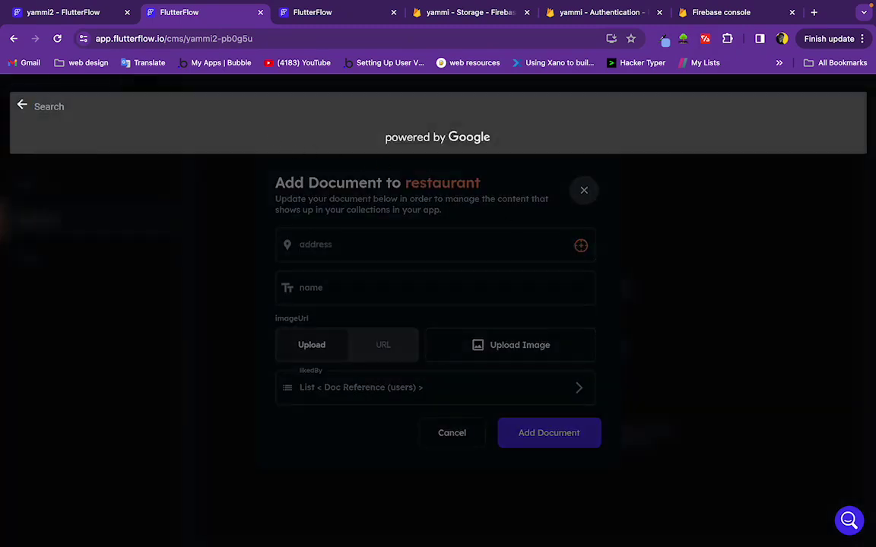
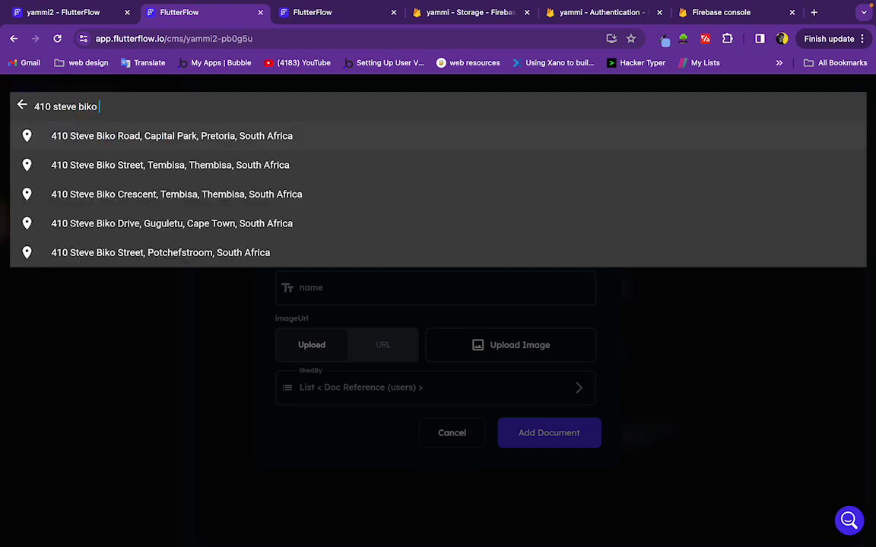
left_click(234, 134)
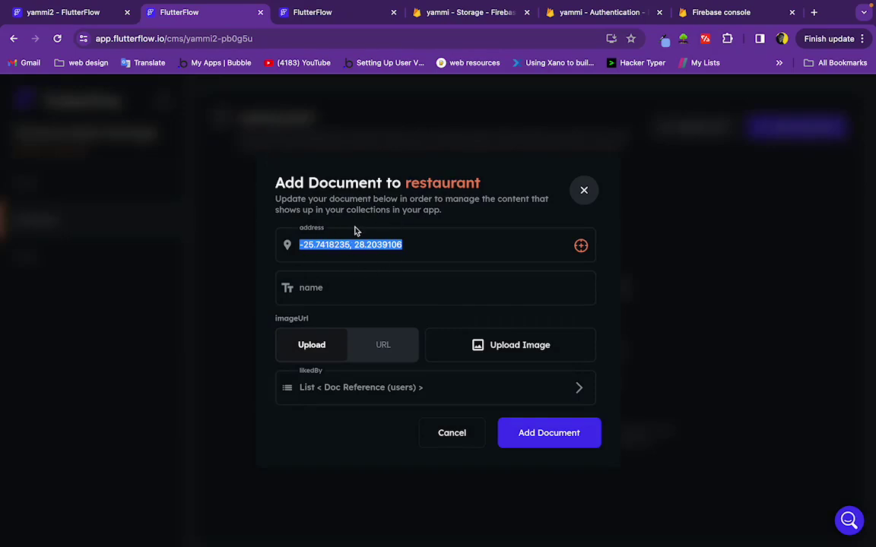
Name the restaurant Burger King and switch imageUrl to accept a URL link
left_click(332, 287)
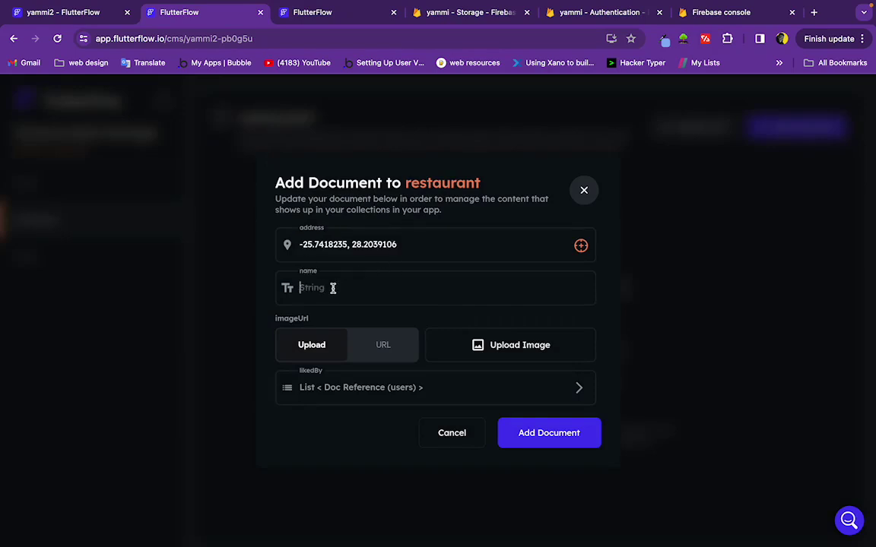
type("Burger King")
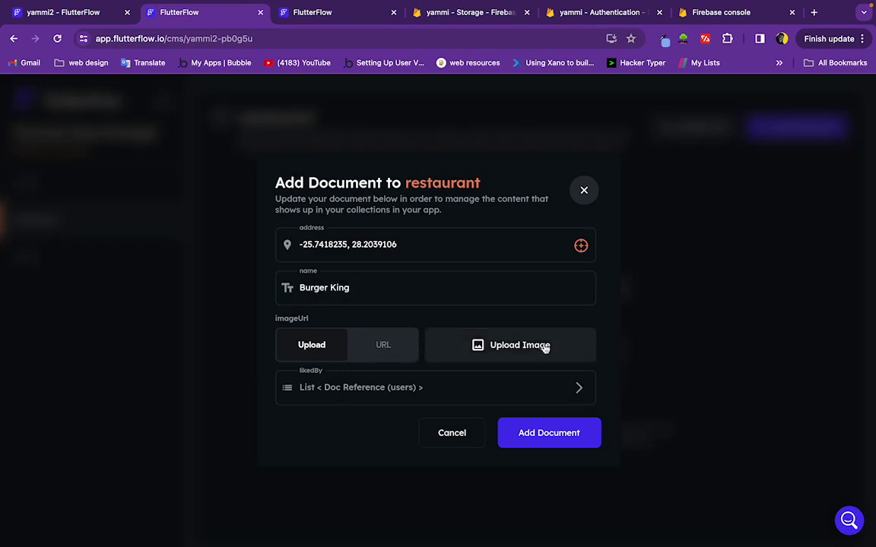
left_click(391, 347)
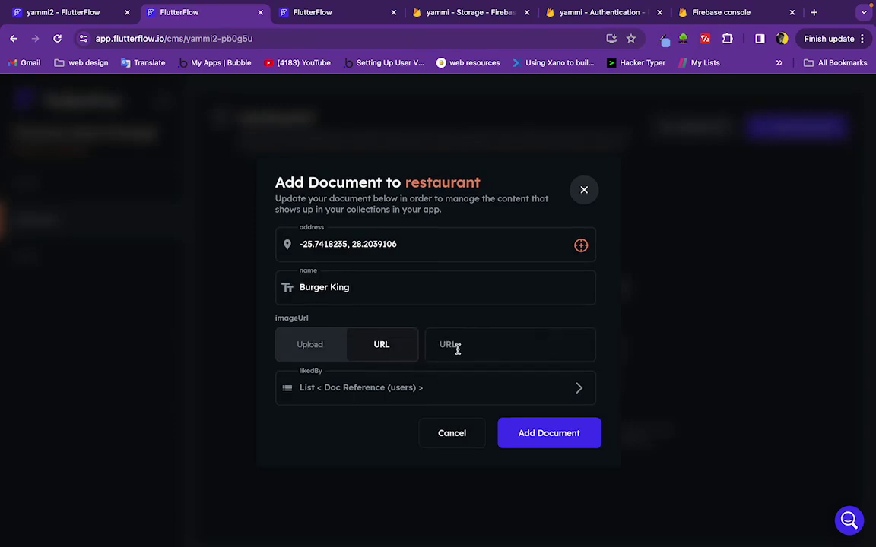
left_click(457, 349)
Search Google Images for Burger King and view options for the Mr D Food image
left_click(813, 12)
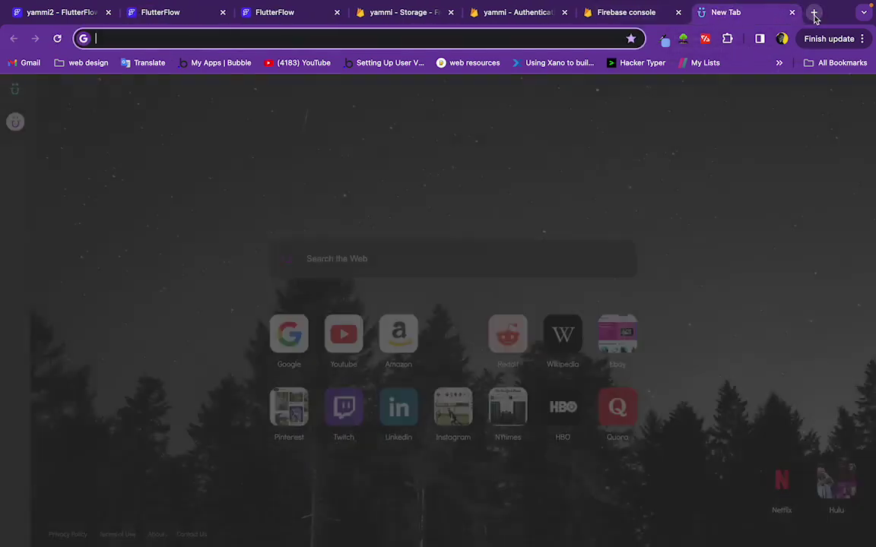
type("burger k")
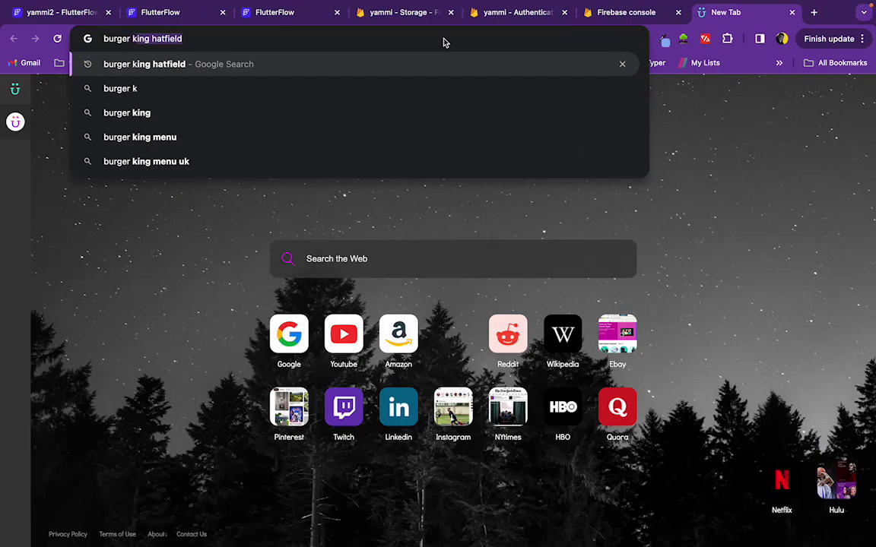
type("ing")
key("Return")
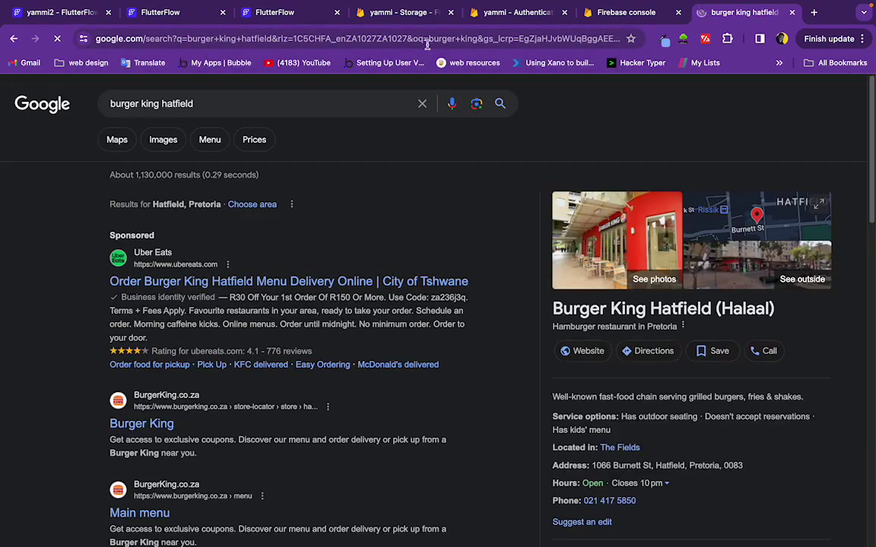
left_click(163, 140)
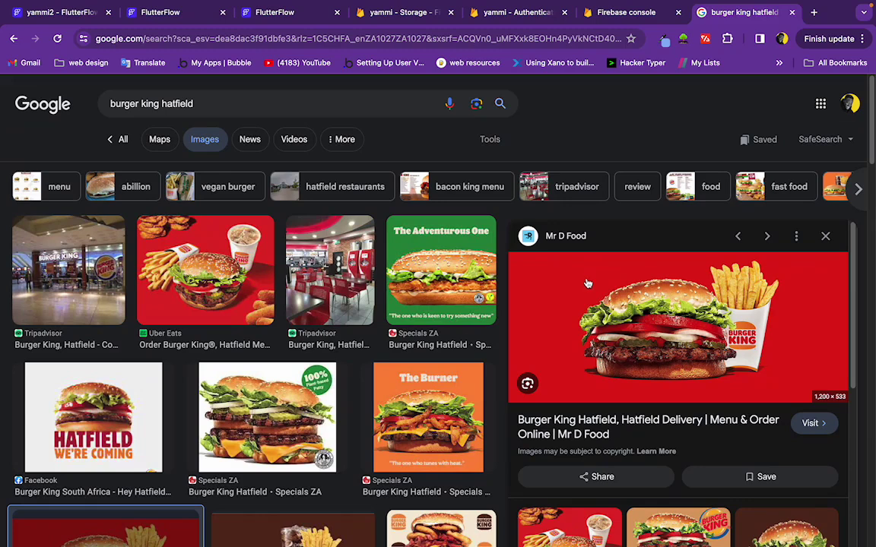
right_click(637, 324)
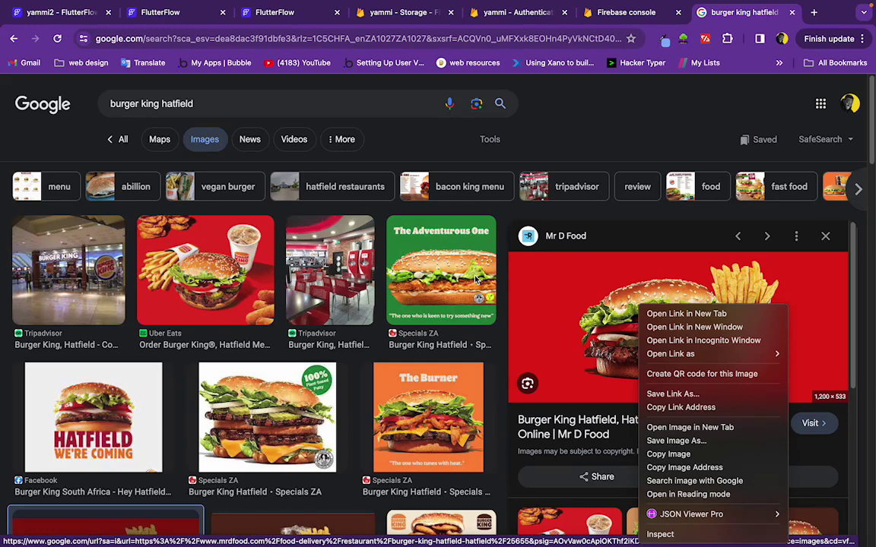
left_click(816, 18)
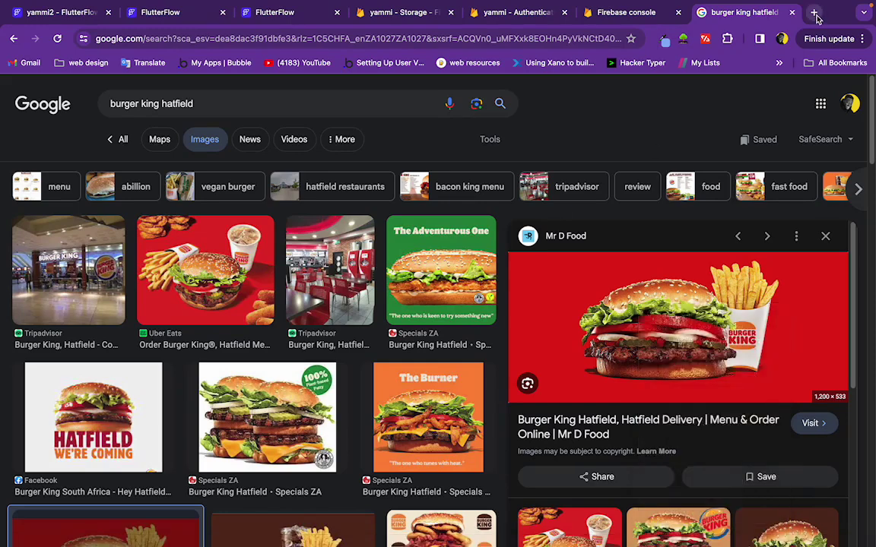
Search Pexels for 'burger' and copy a close-up burger photo's image address
left_click(815, 14)
type("pexels")
key("Return")
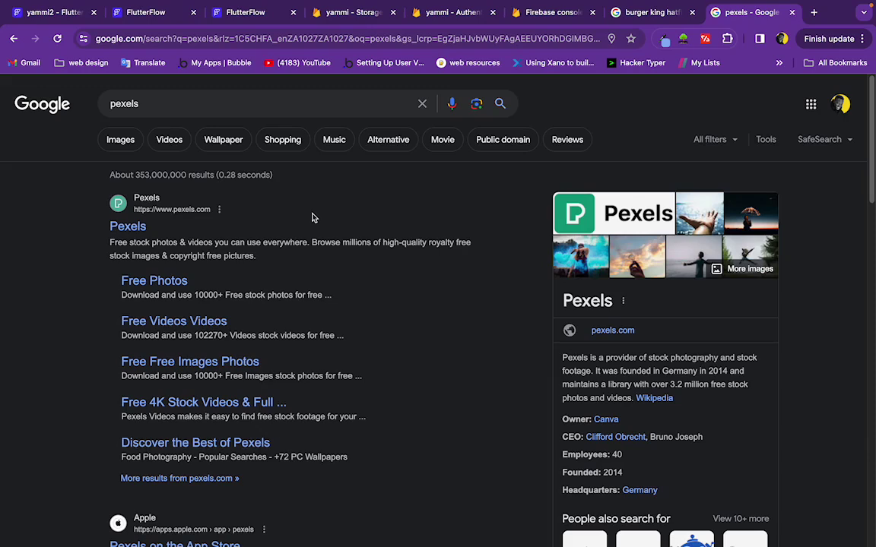
left_click(128, 226)
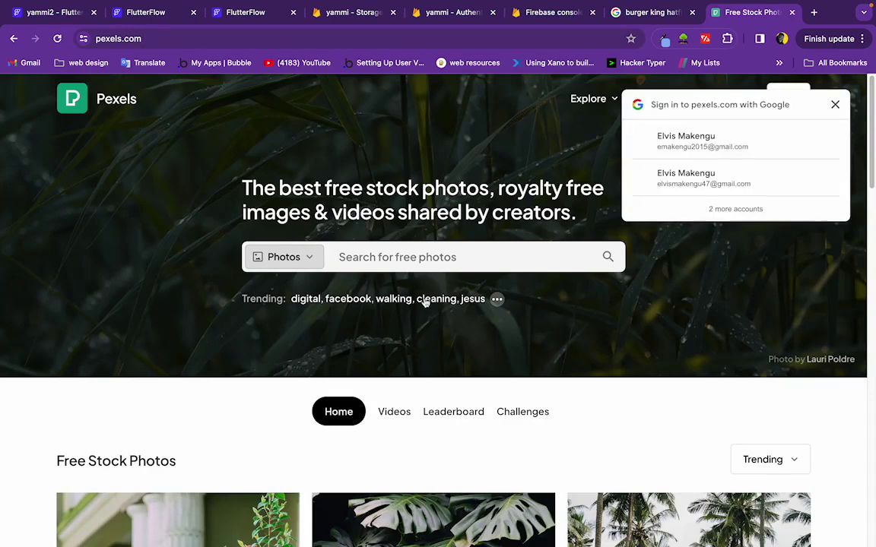
left_click(836, 103)
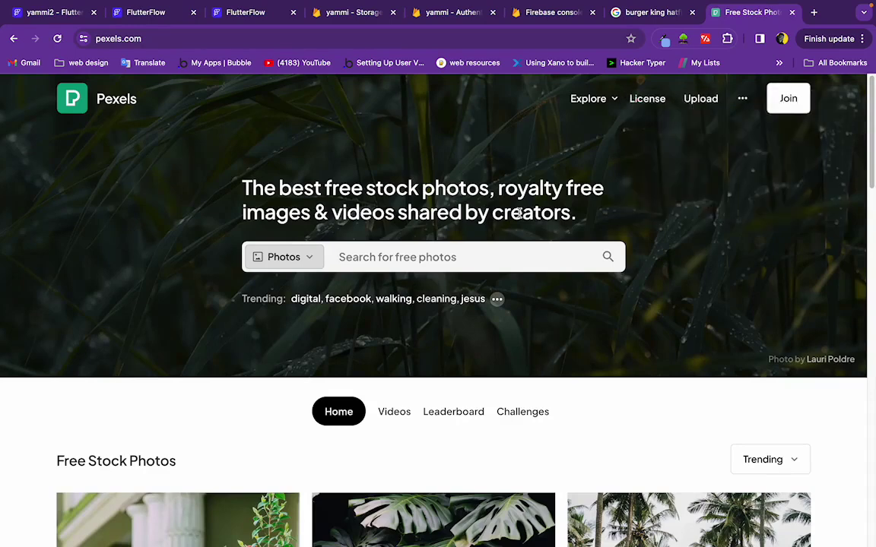
left_click(365, 257)
type("burger")
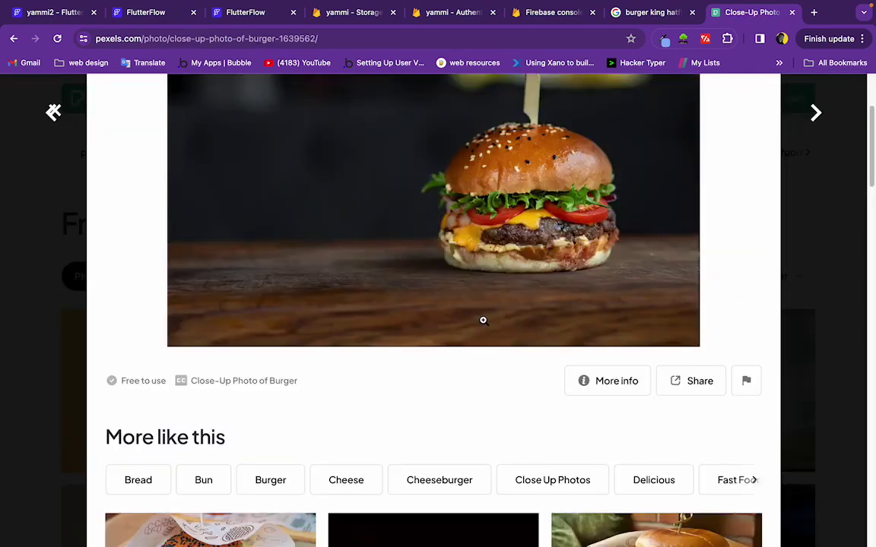
scroll(441, 282, "up", 3)
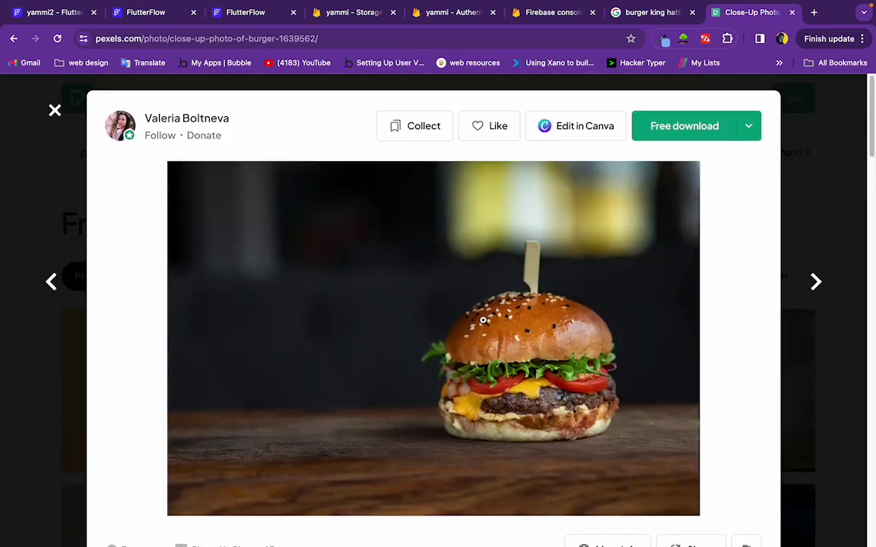
right_click(442, 283)
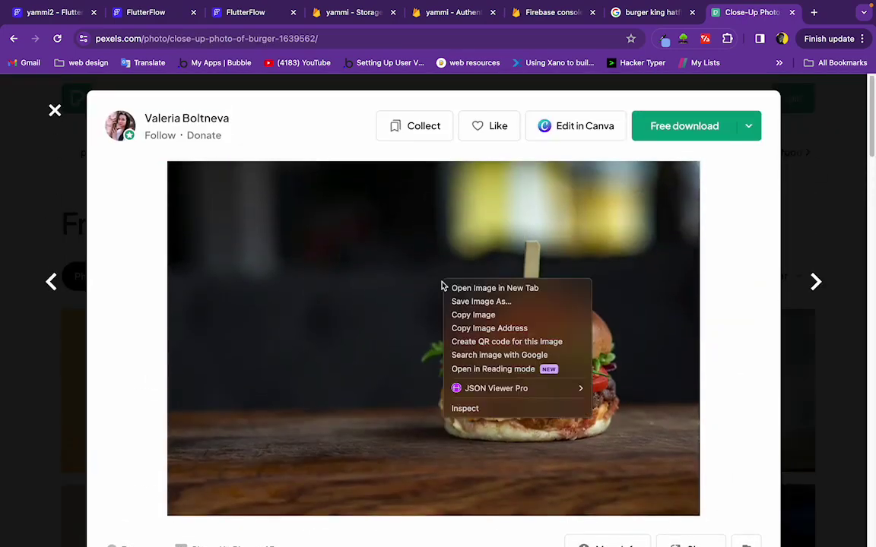
left_click(508, 329)
left_click(241, 22)
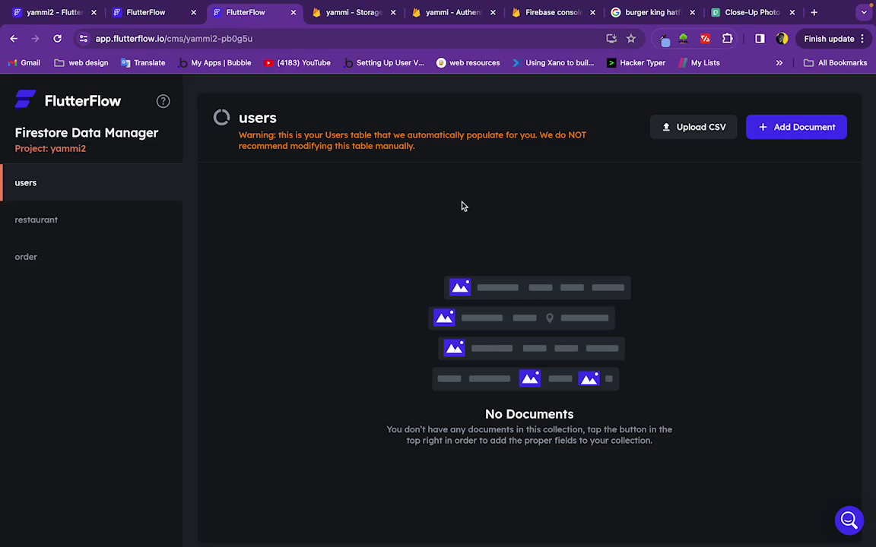
Copy the Mr D Food burger image address, paste it as the image URL, and save the document
left_click(147, 12)
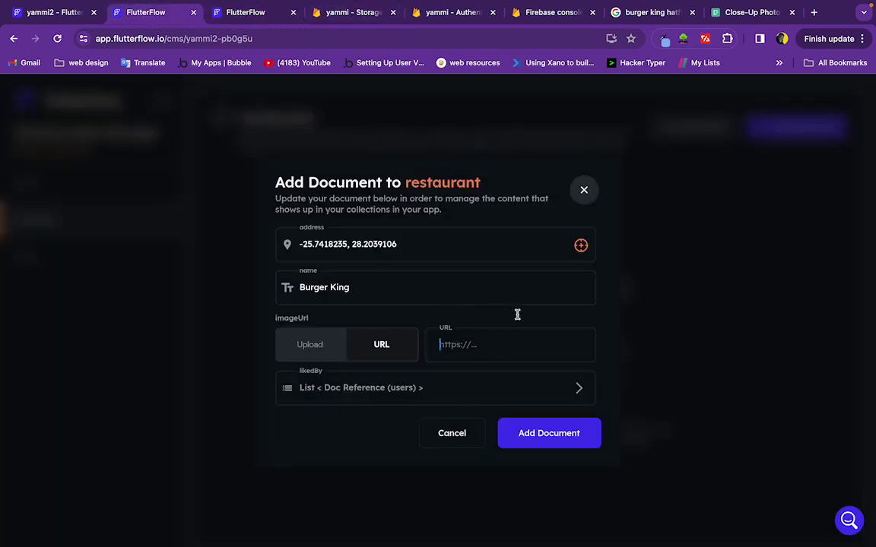
left_click(658, 14)
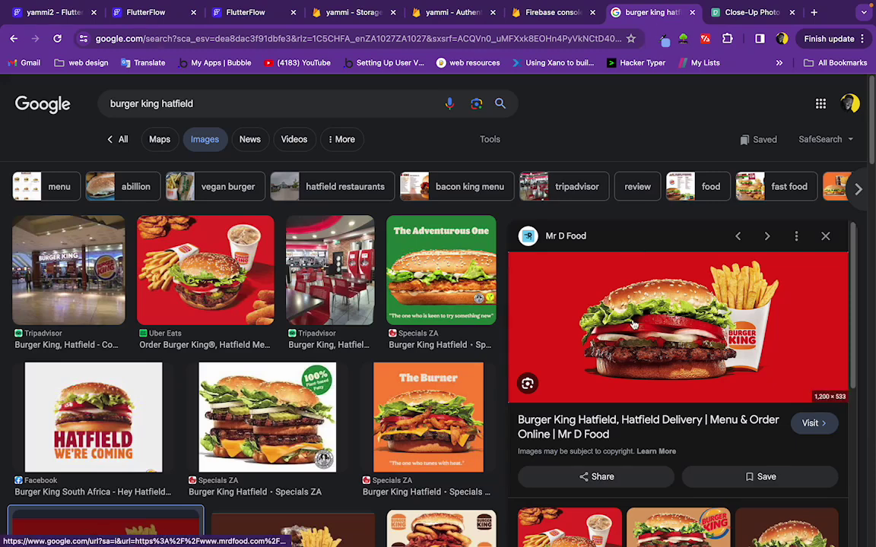
right_click(633, 324)
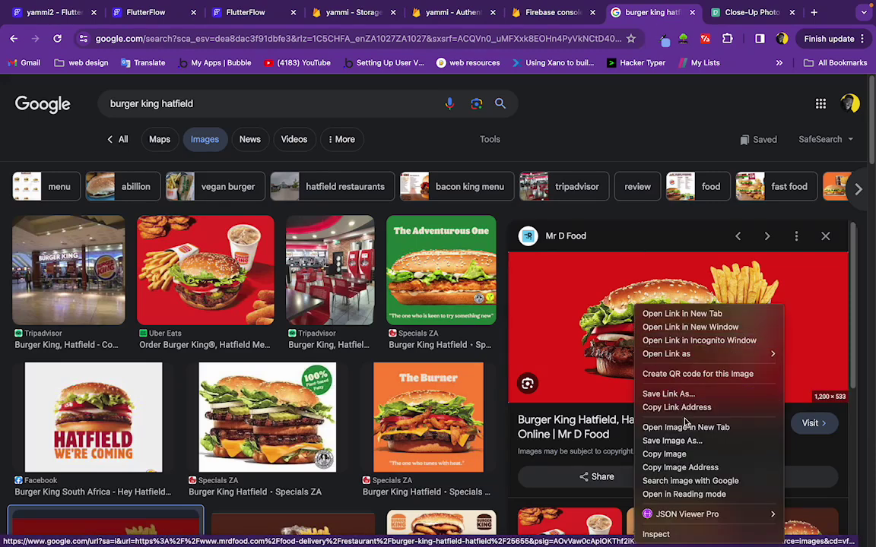
left_click(687, 457)
left_click(150, 21)
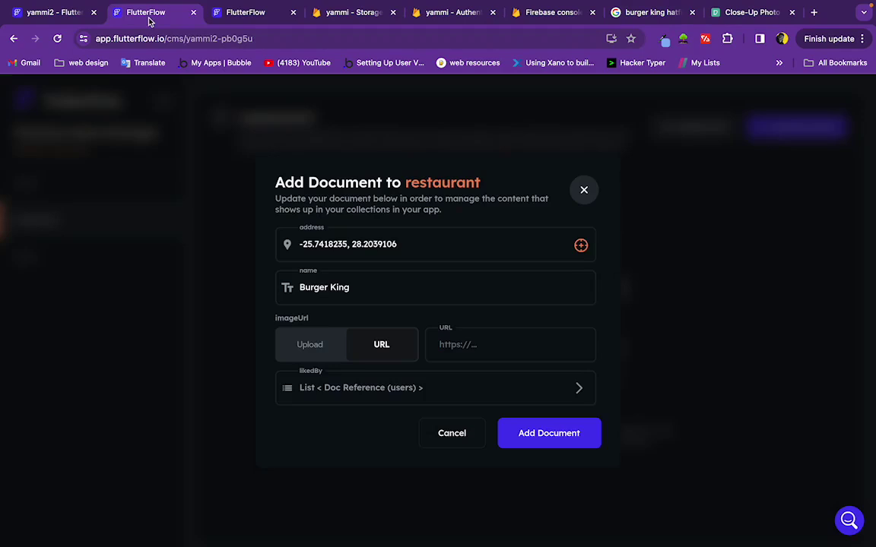
left_click(430, 328)
key("ctrl+v")
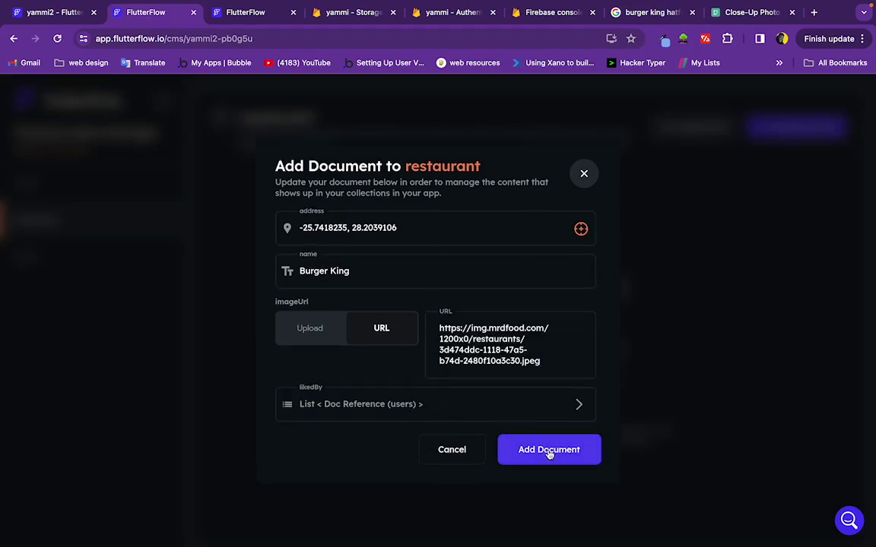
left_click(549, 452)
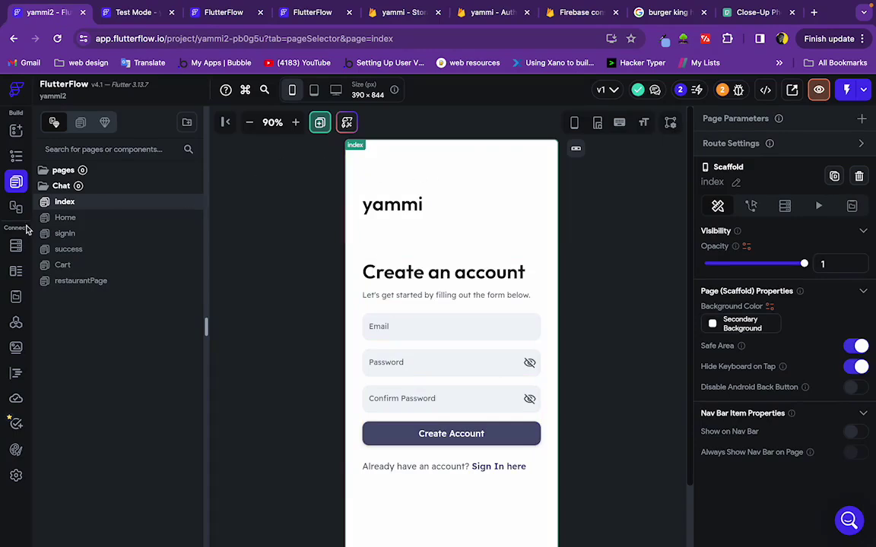
Check the Create Account action, then sign up a demo user with email, password and confirmation in test mode
left_click(421, 433)
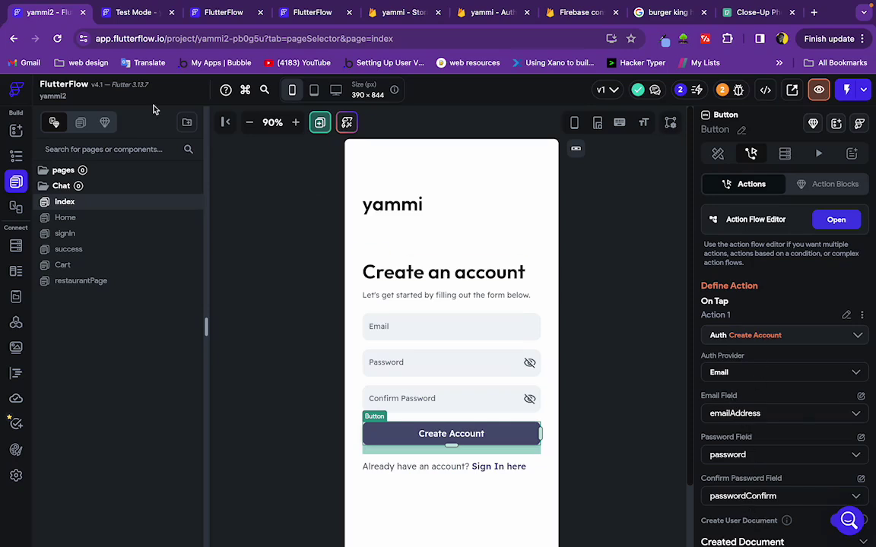
left_click(846, 91)
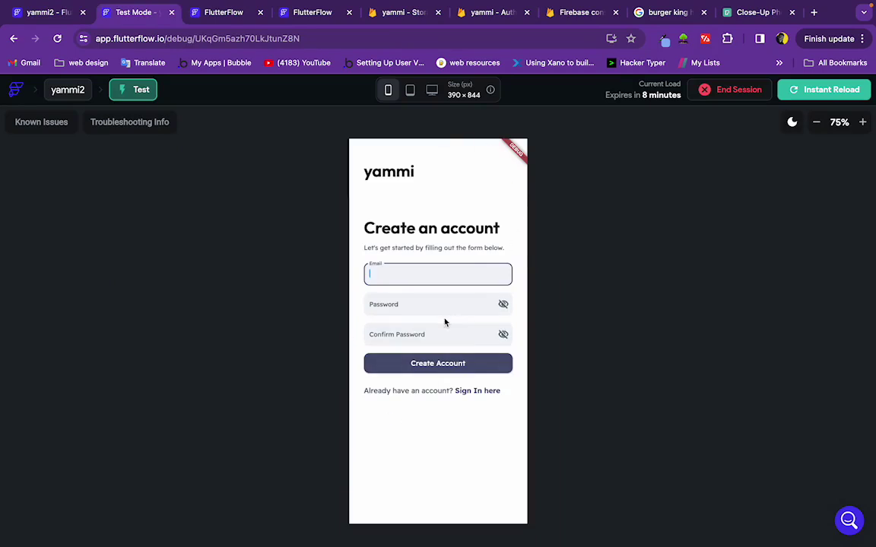
left_click(419, 308)
type("•••")
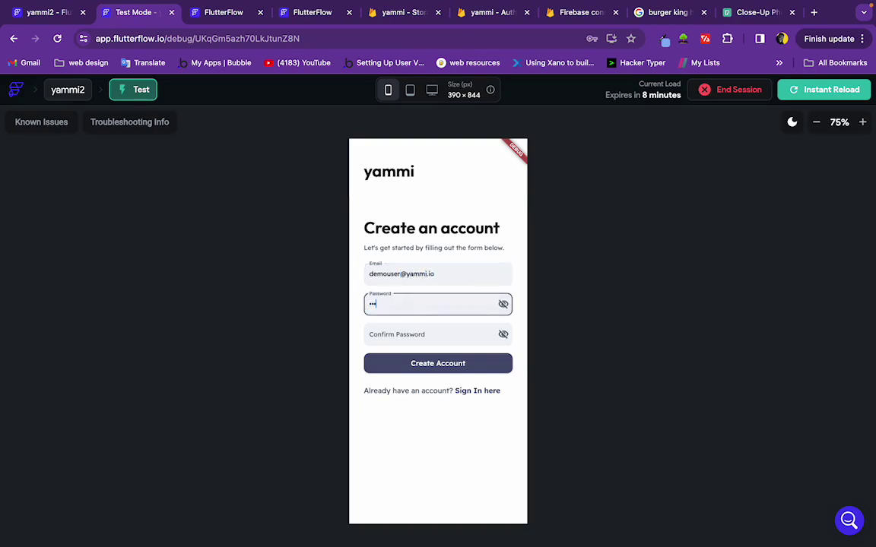
type("•••")
left_click(407, 331)
type("•••")
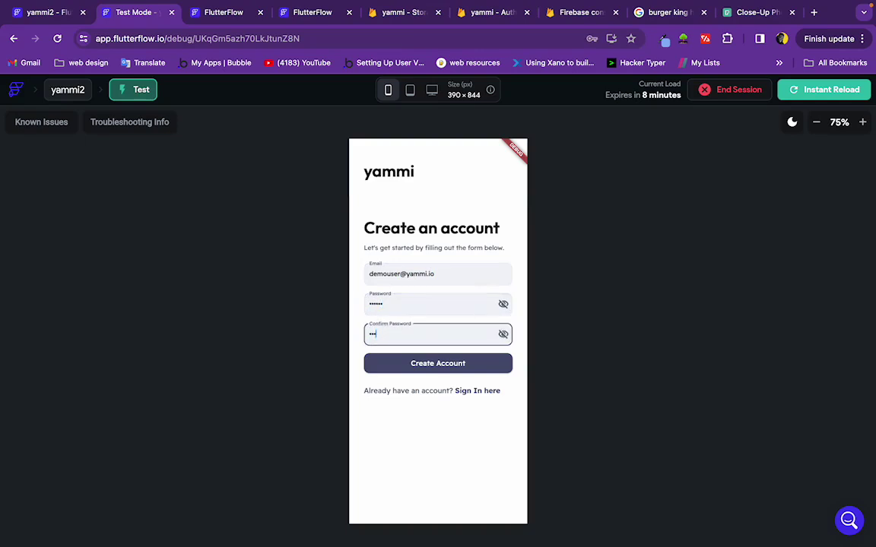
type("•••")
left_click(410, 366)
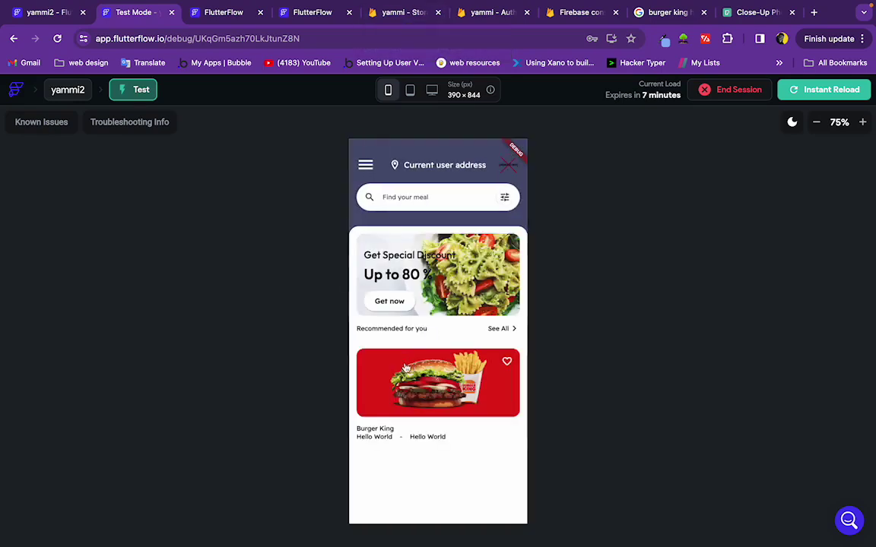
left_click(407, 13)
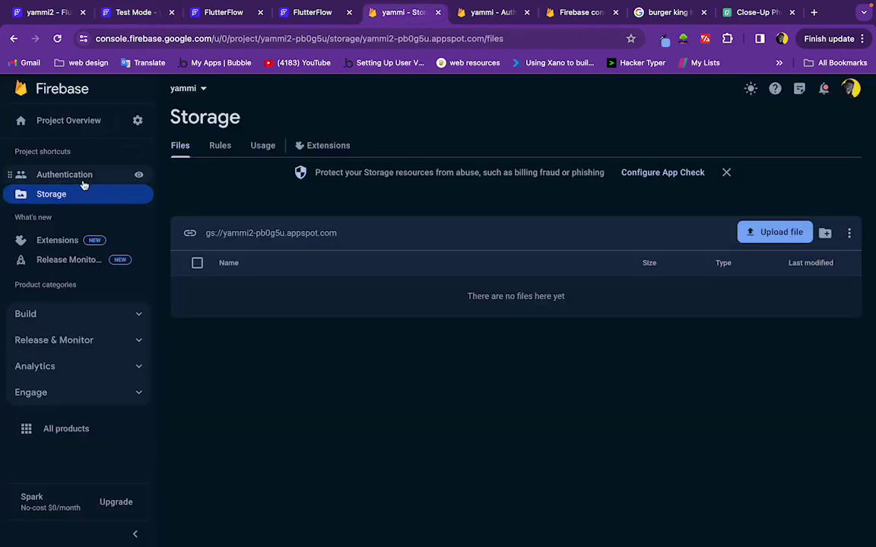
Open Cloud Firestore from Project Overview and inspect the users and restaurant collections
left_click(79, 122)
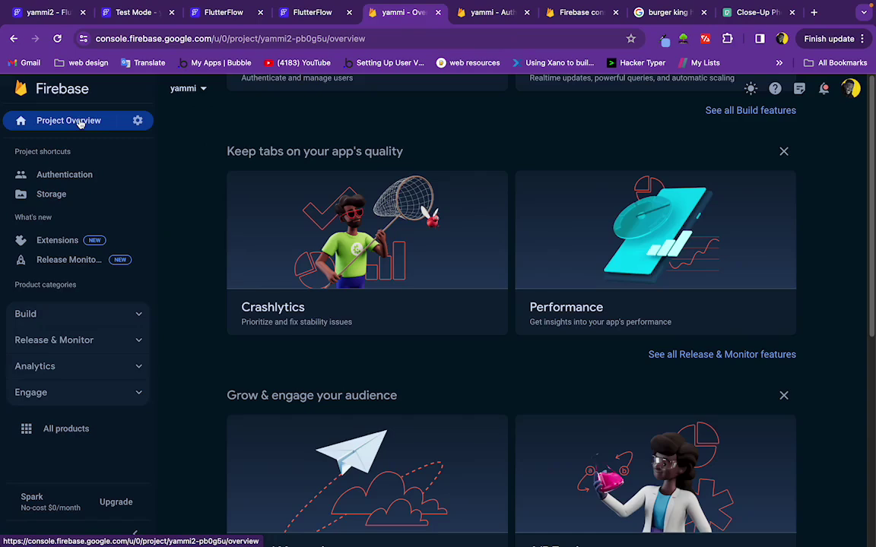
scroll(524, 298, "down", 4)
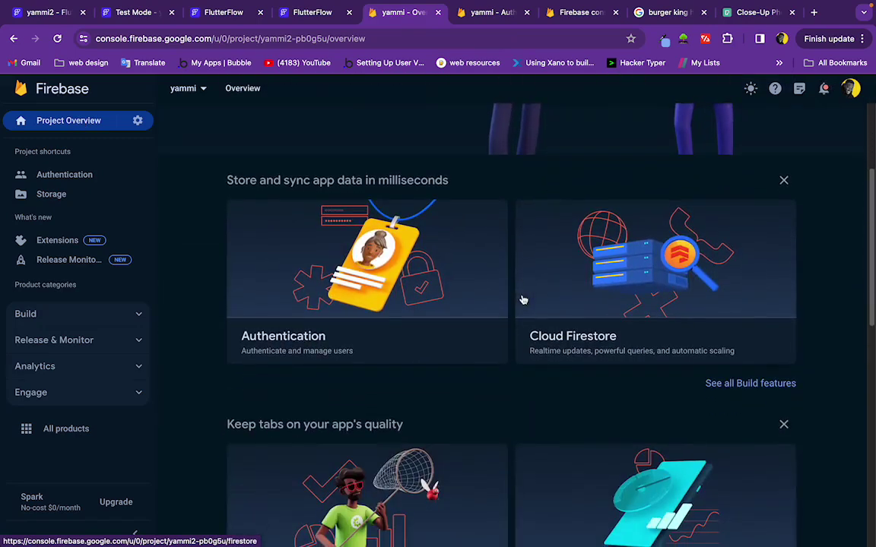
left_click(669, 308)
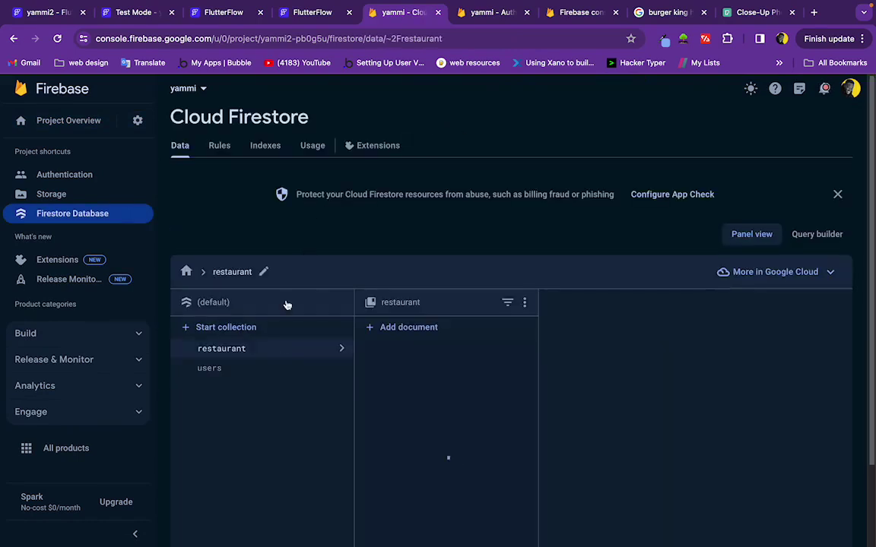
left_click(253, 371)
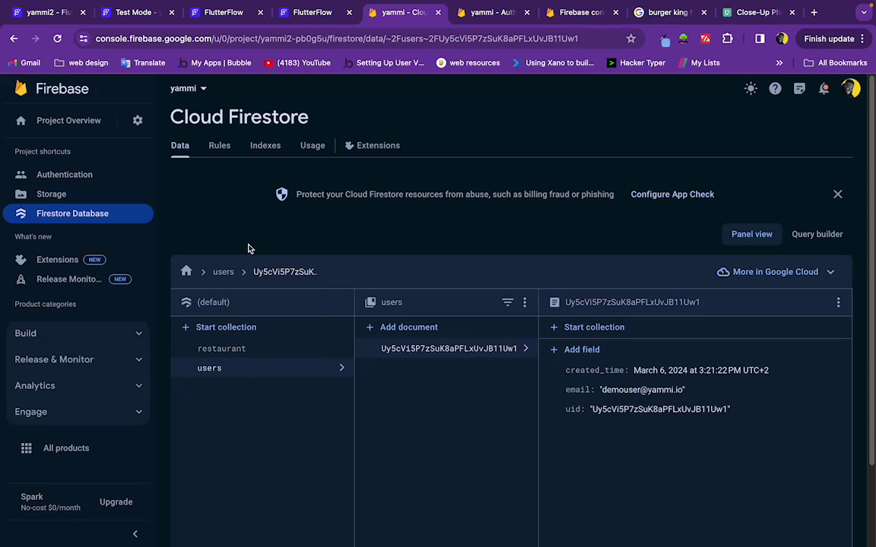
left_click(238, 351)
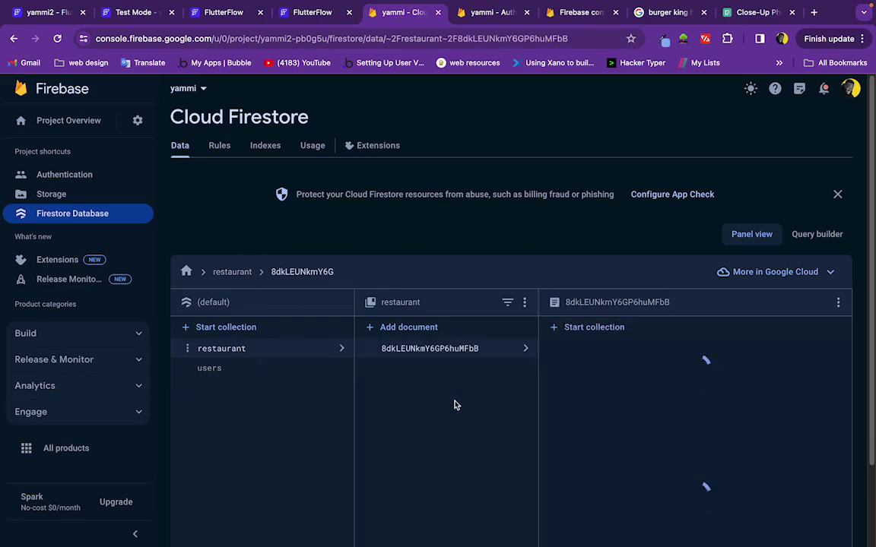